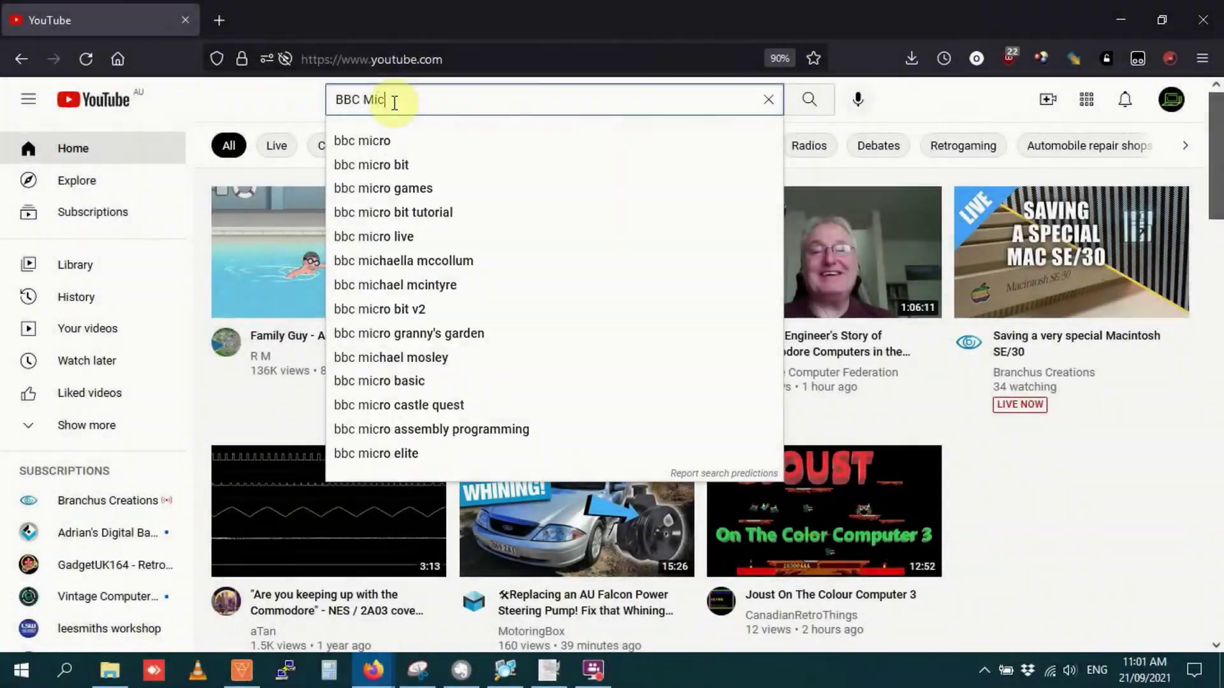
- Search YouTube for "BBC Micro SD card"
text(ro SD card)
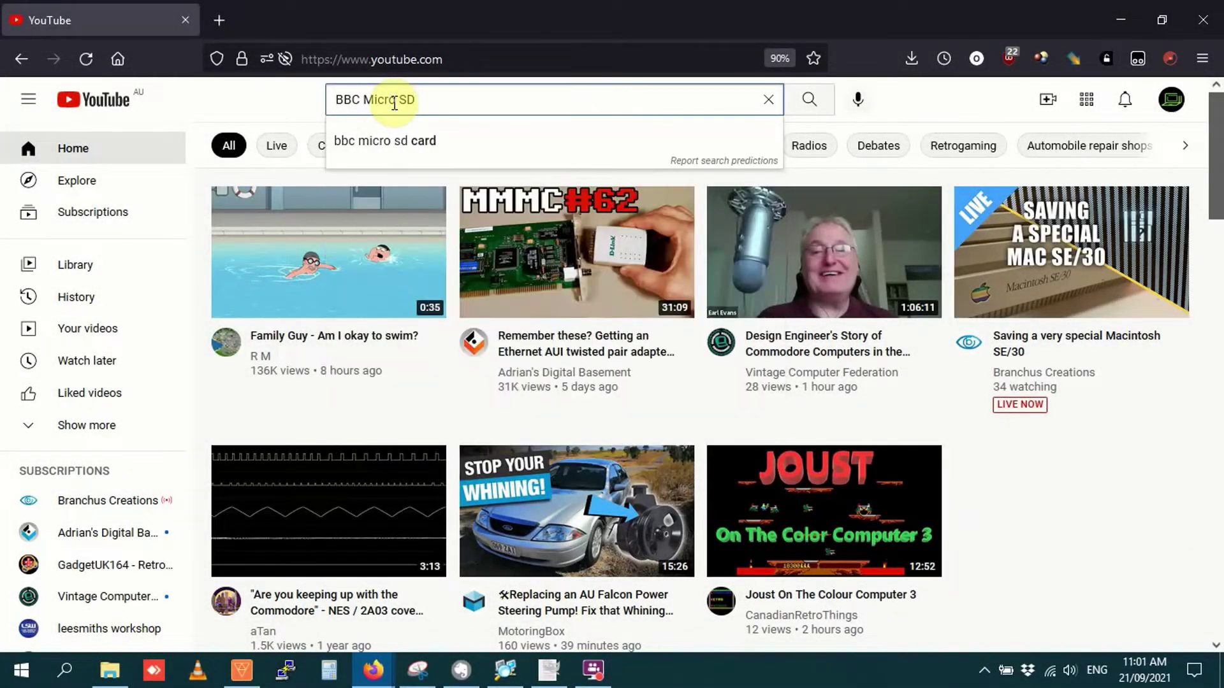
click(341, 141)
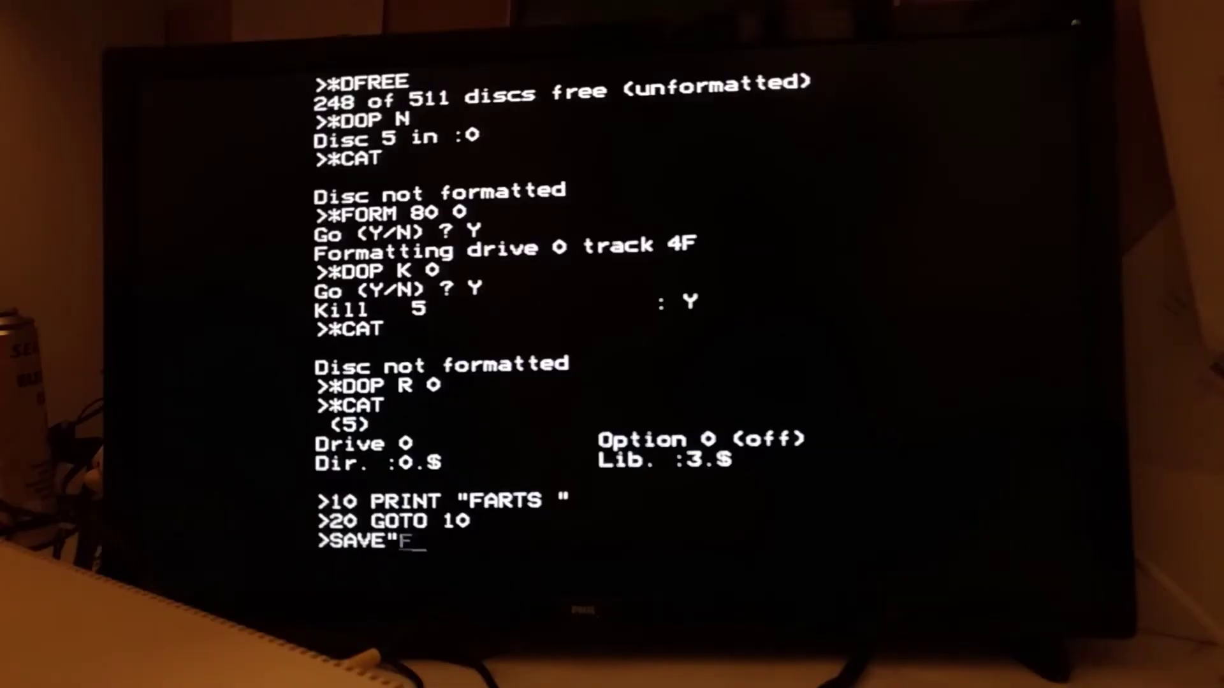
text(RTS)
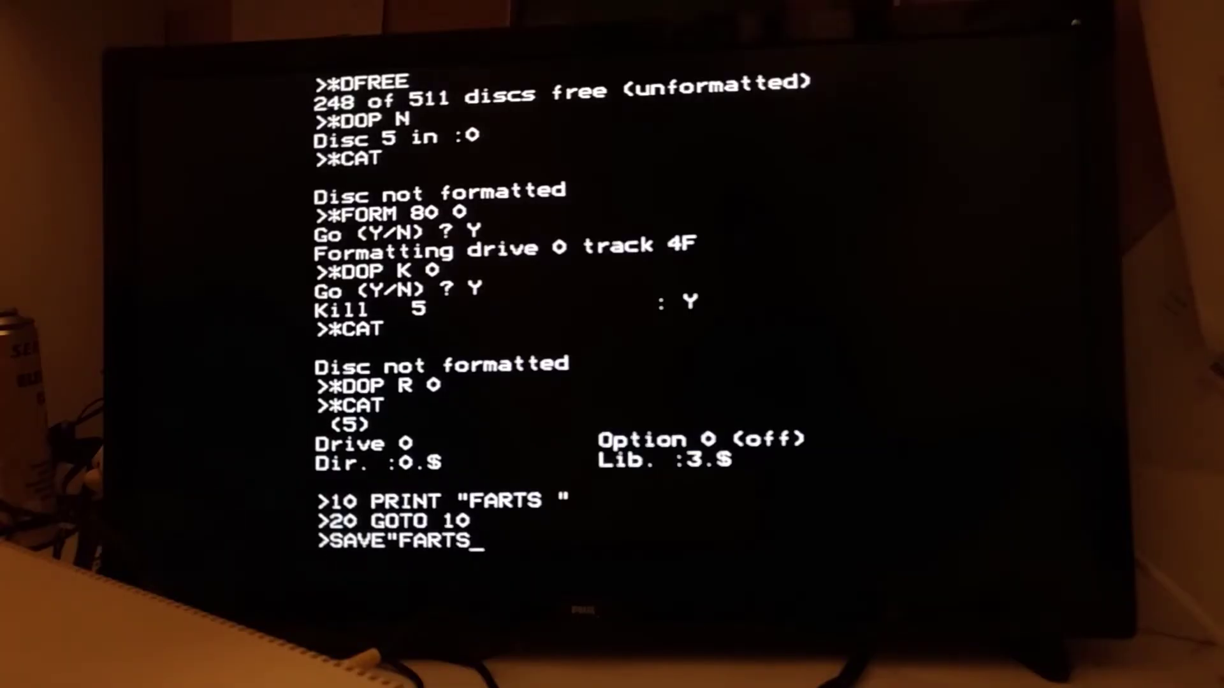
text(")
key(Return)
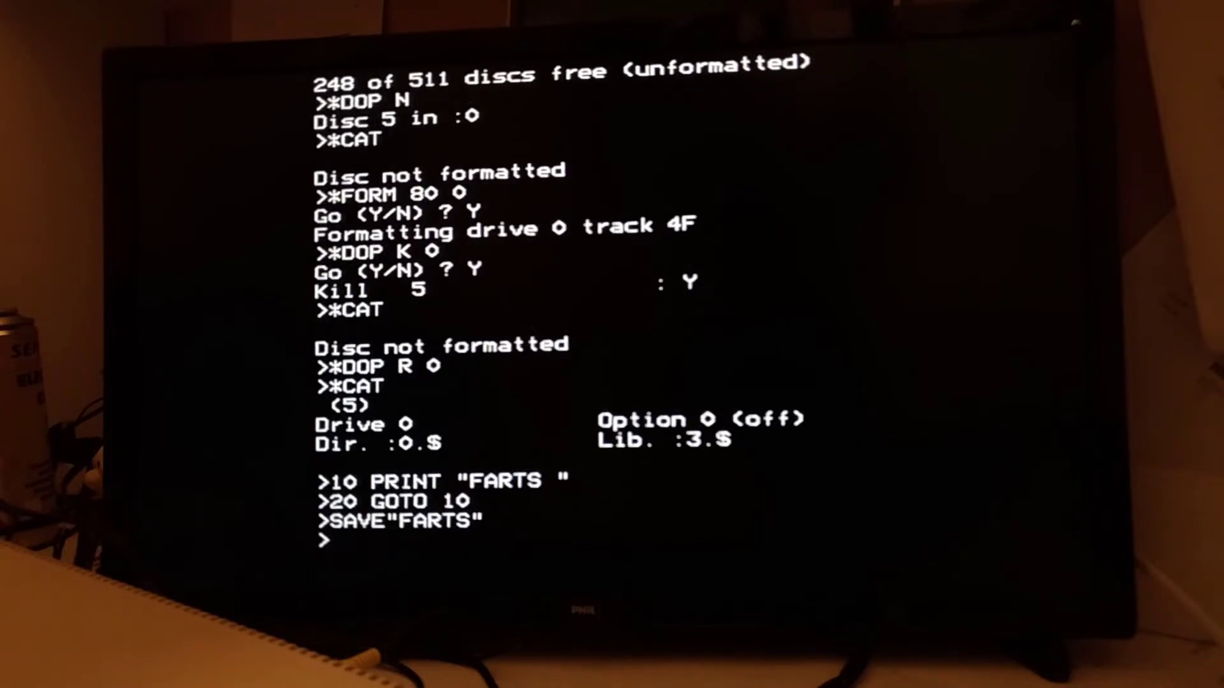
text(*CAT)
key(Return)
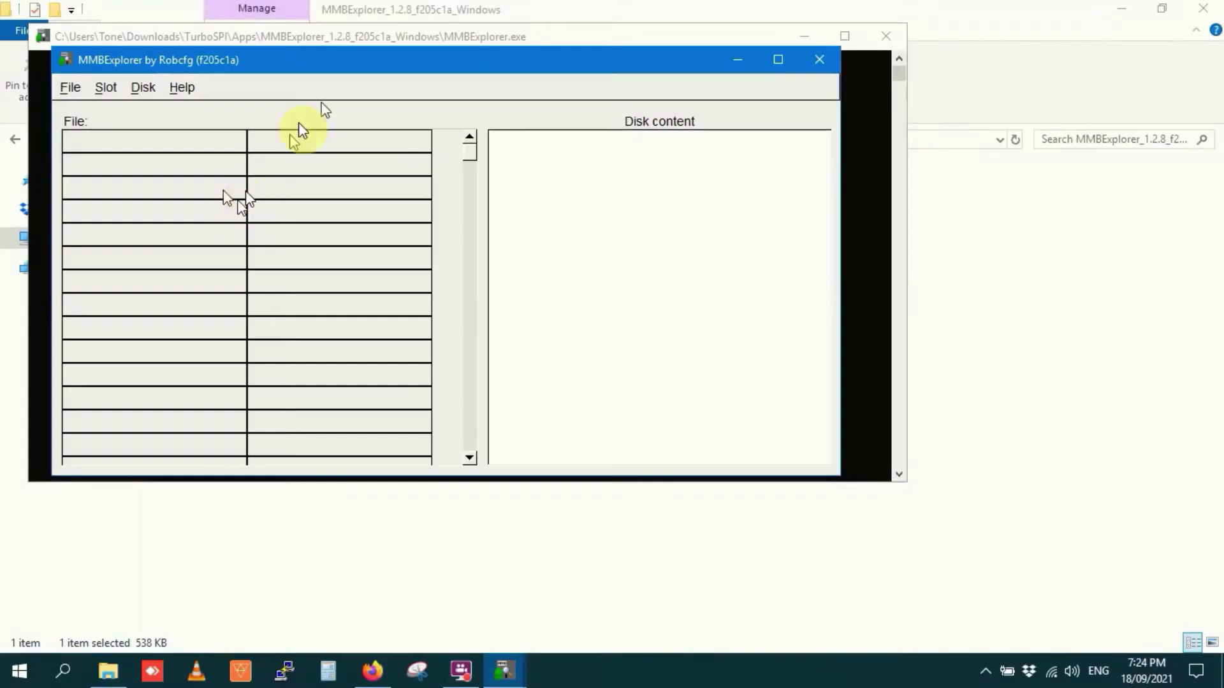
- Maximize the MMBExplorer window and open the BEEB.MMB image from the STH folder
click(778, 59)
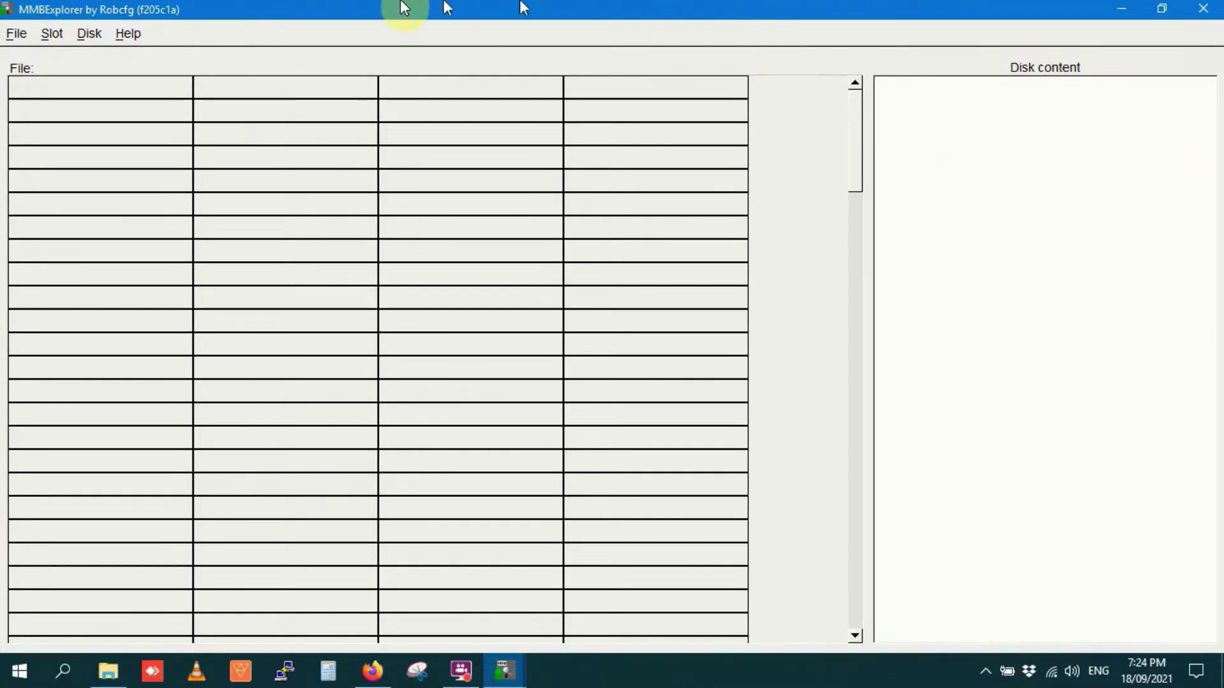
click(17, 34)
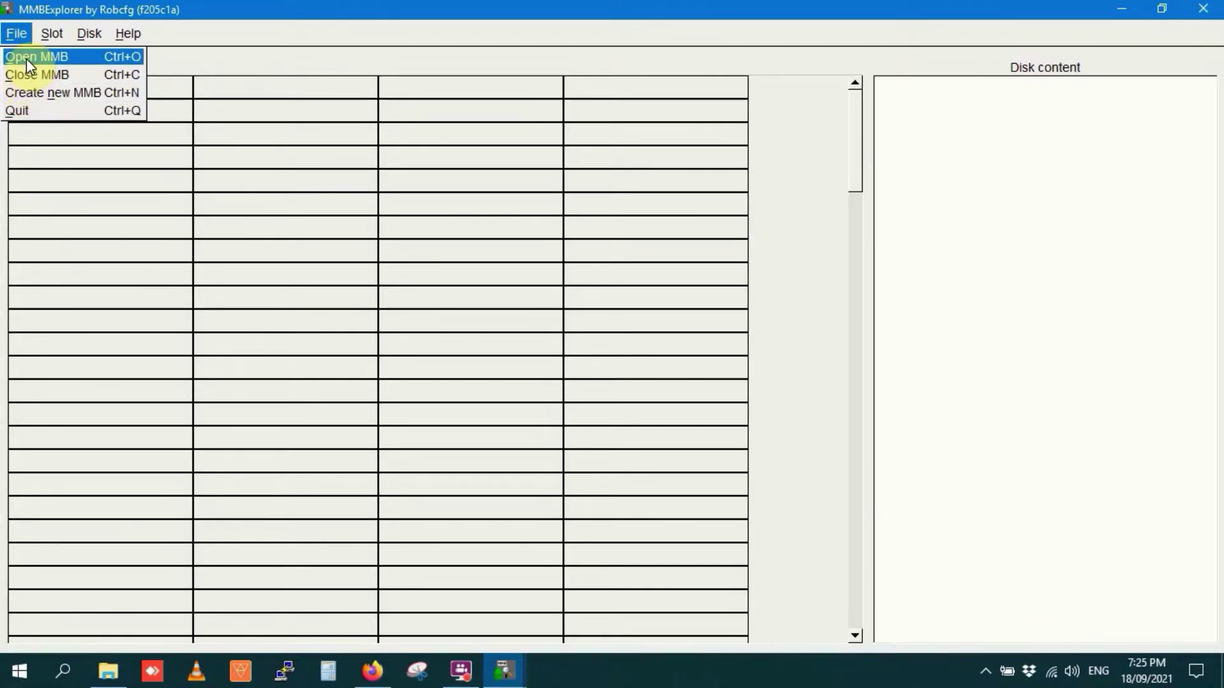
click(25, 59)
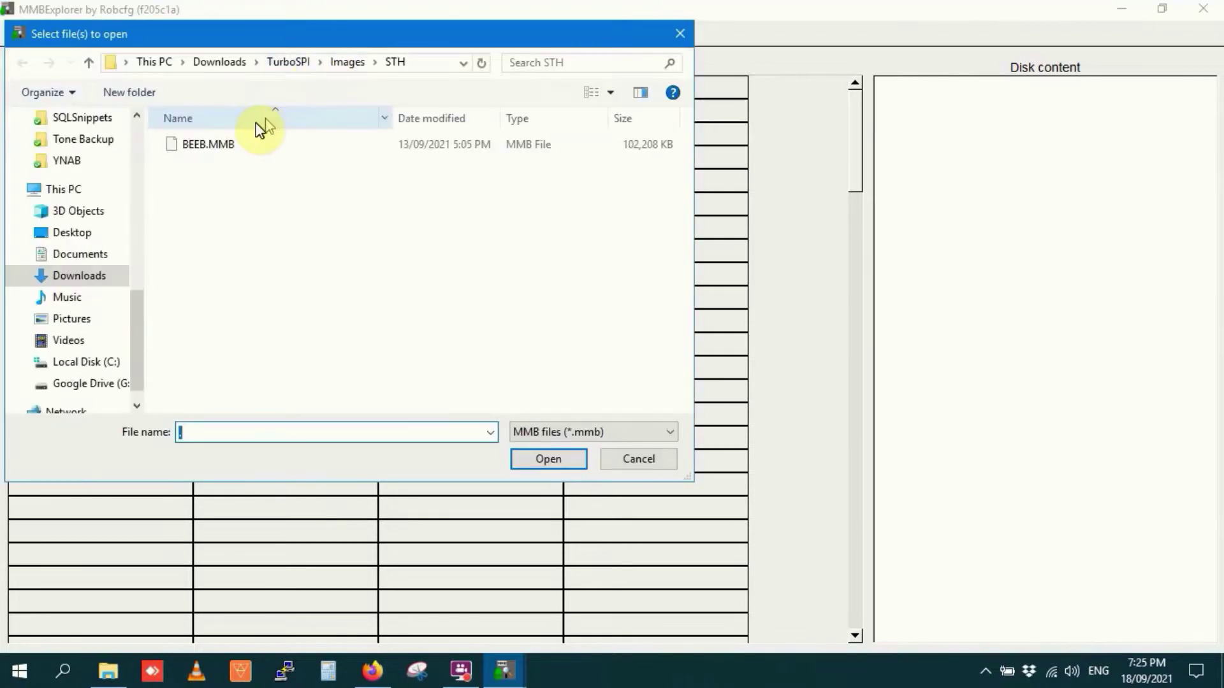
click(220, 144)
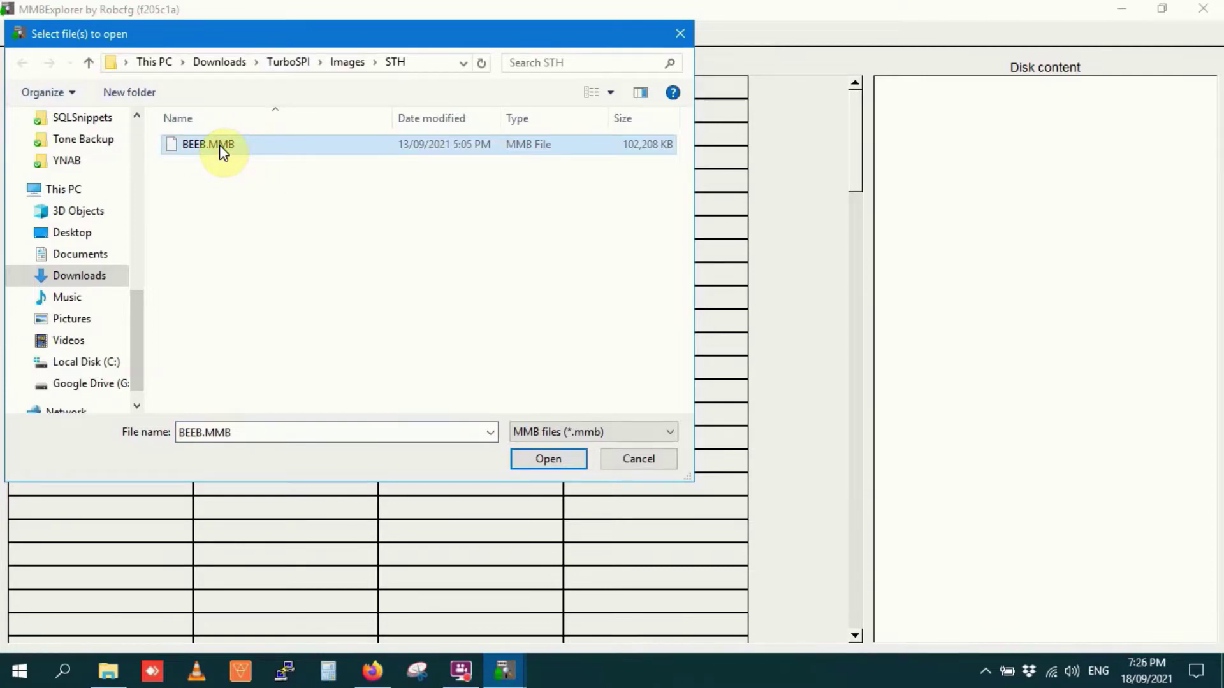
double_click(220, 144)
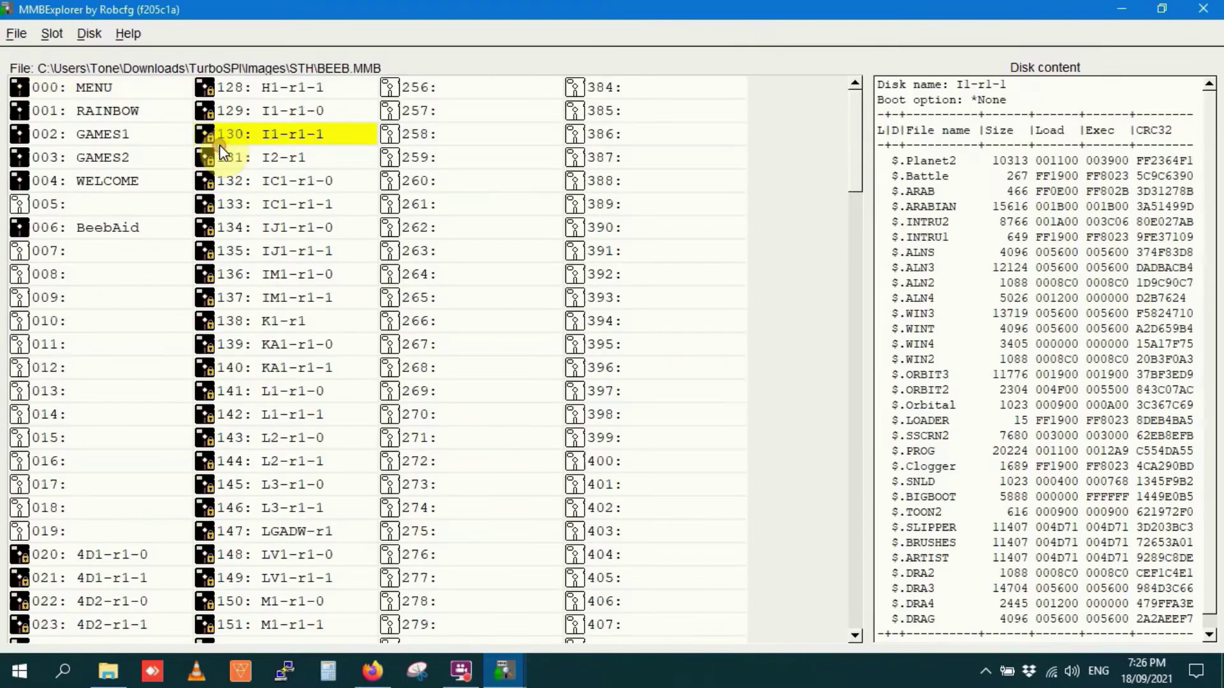
scroll(804, 264, down, 10)
scroll(802, 258, up, 10)
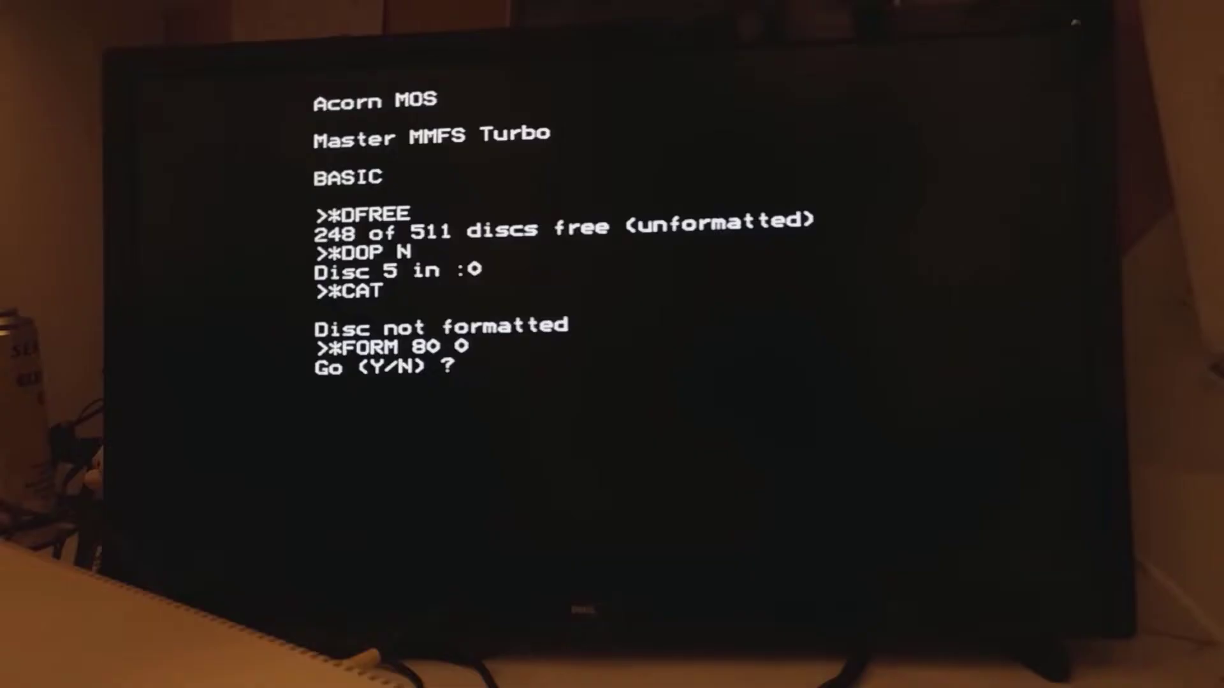
text(Y)
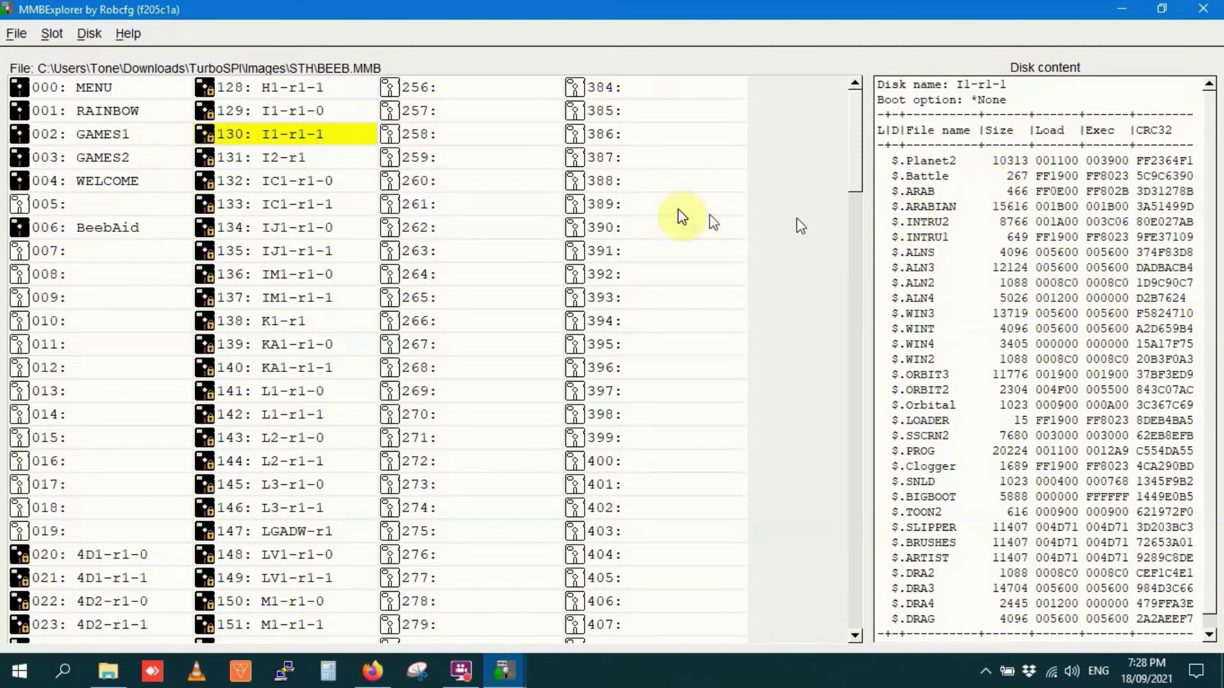
- Examine the contents of the disks in slots 137, 138 and 139, one after another
click(281, 297)
click(276, 328)
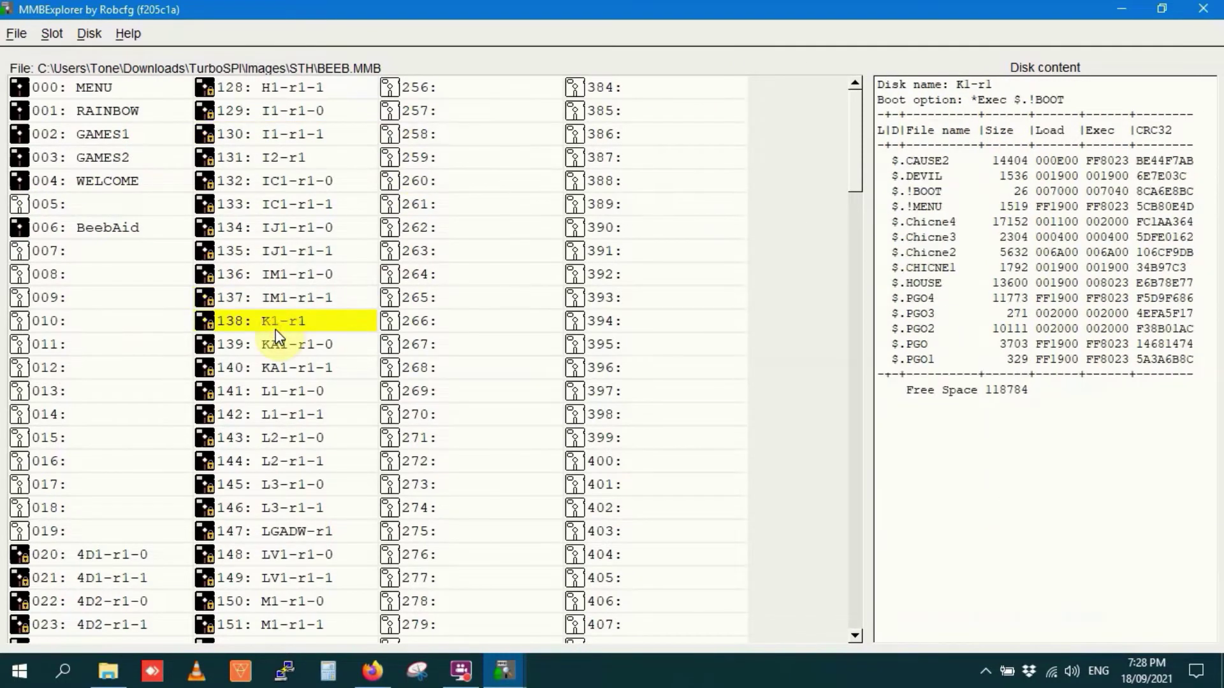
click(274, 348)
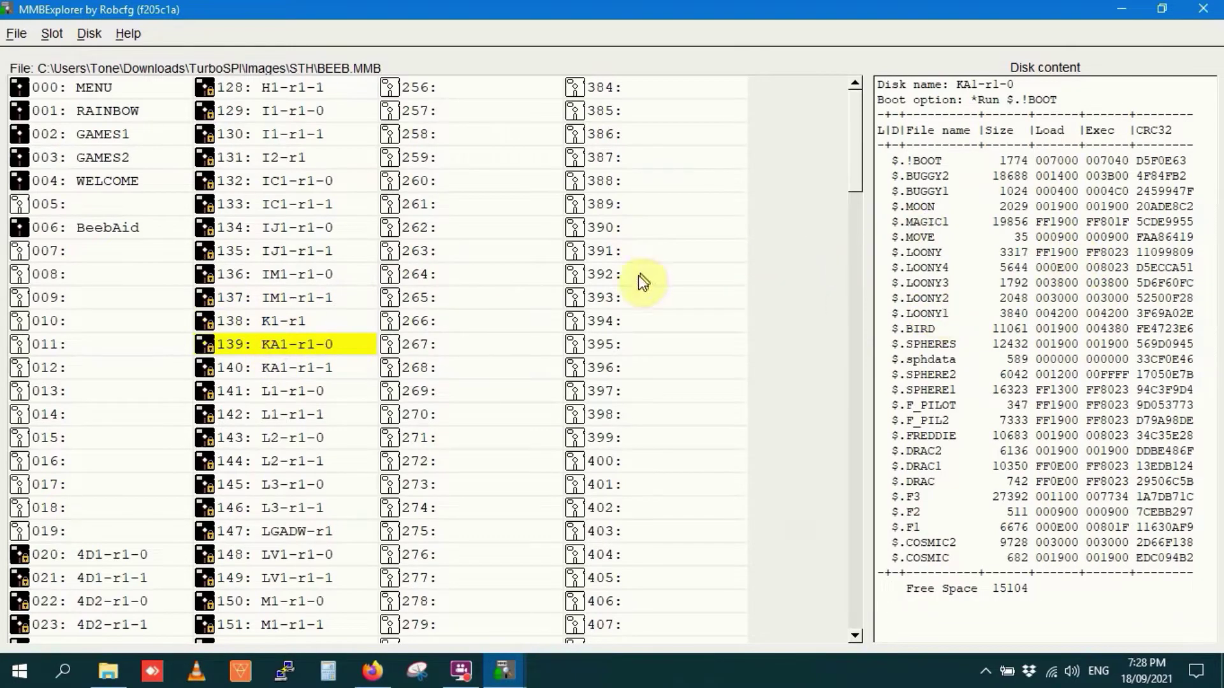
- Insert the UTILS.ssd disk image into the empty slot 005
click(81, 204)
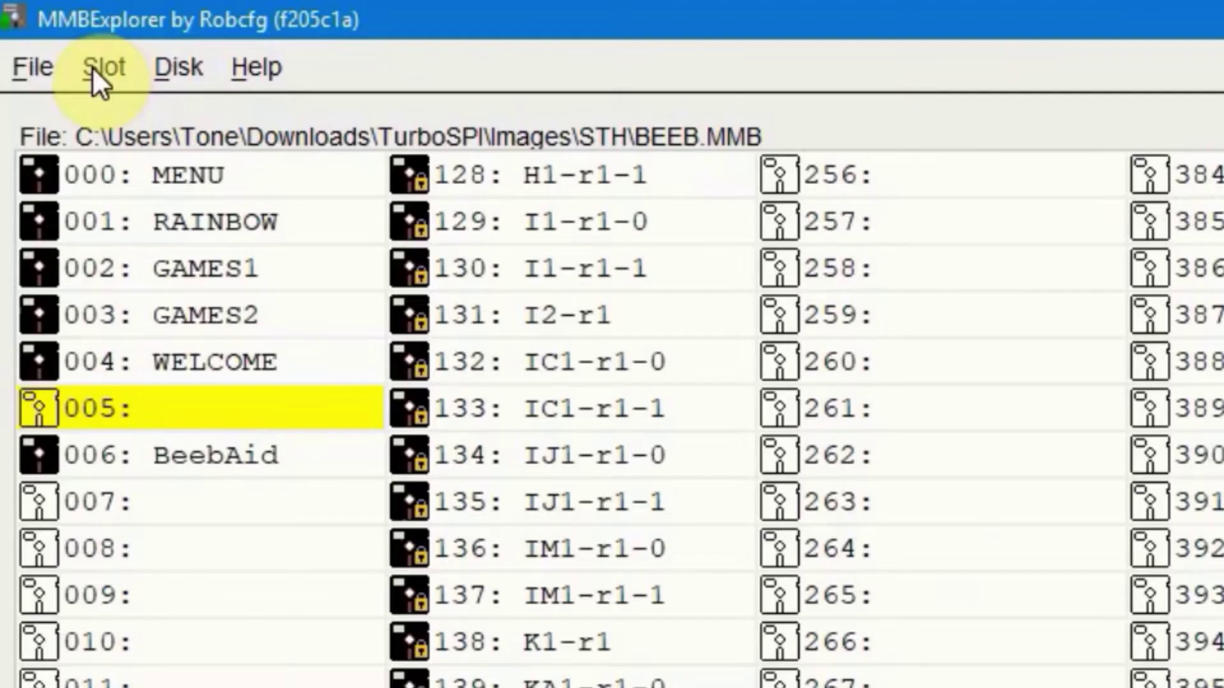
click(97, 68)
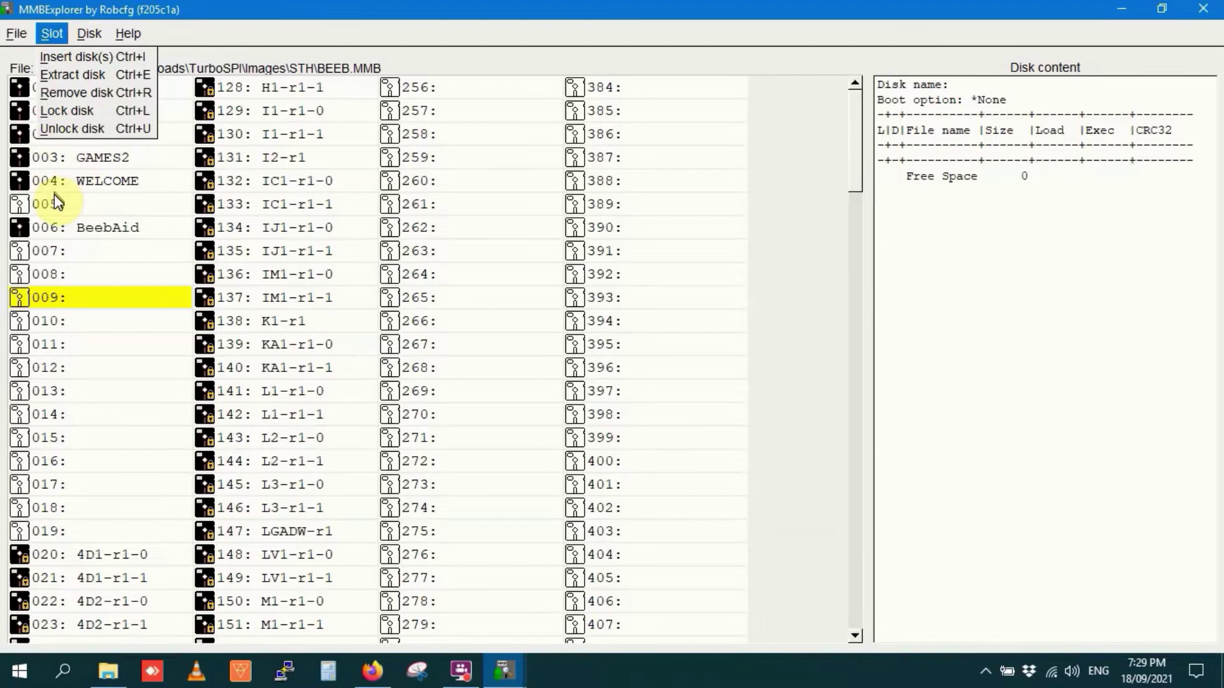
click(109, 271)
click(64, 208)
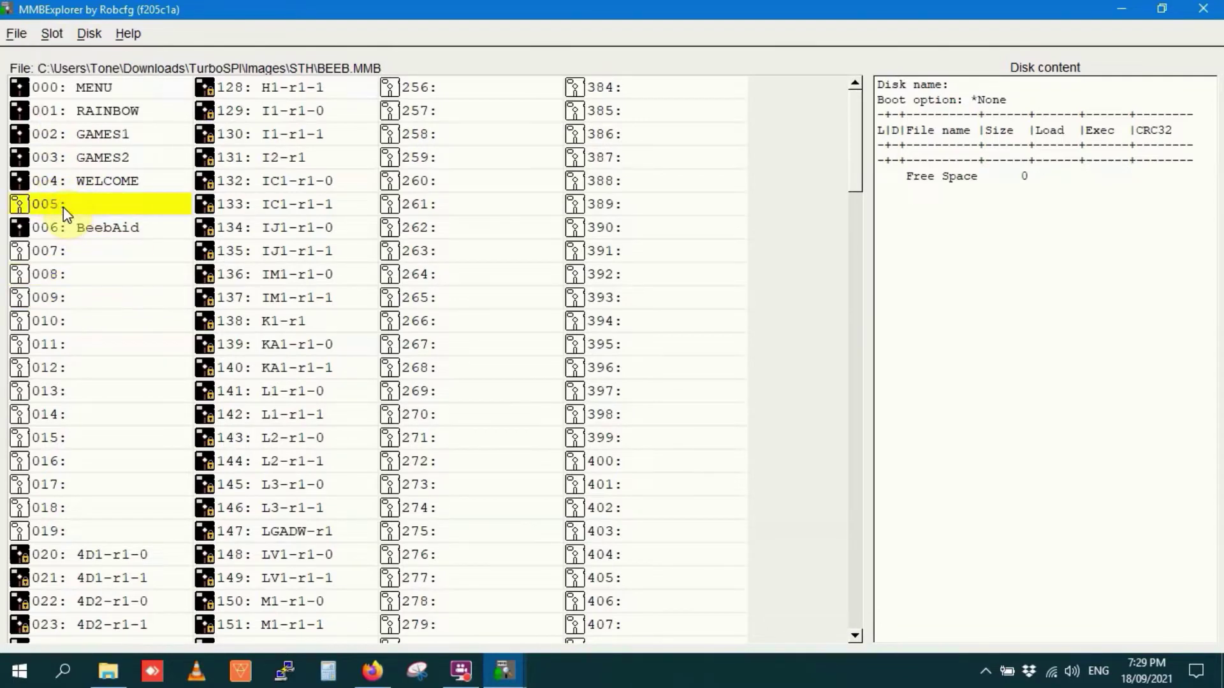
click(48, 30)
click(55, 57)
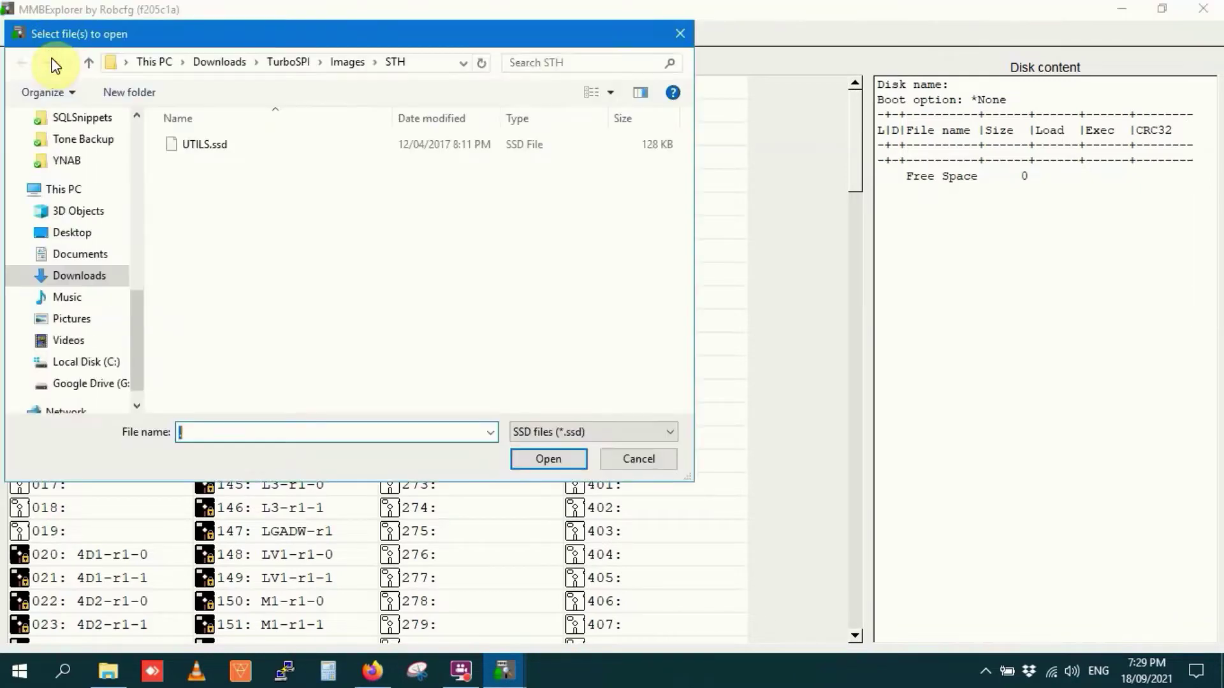
click(199, 147)
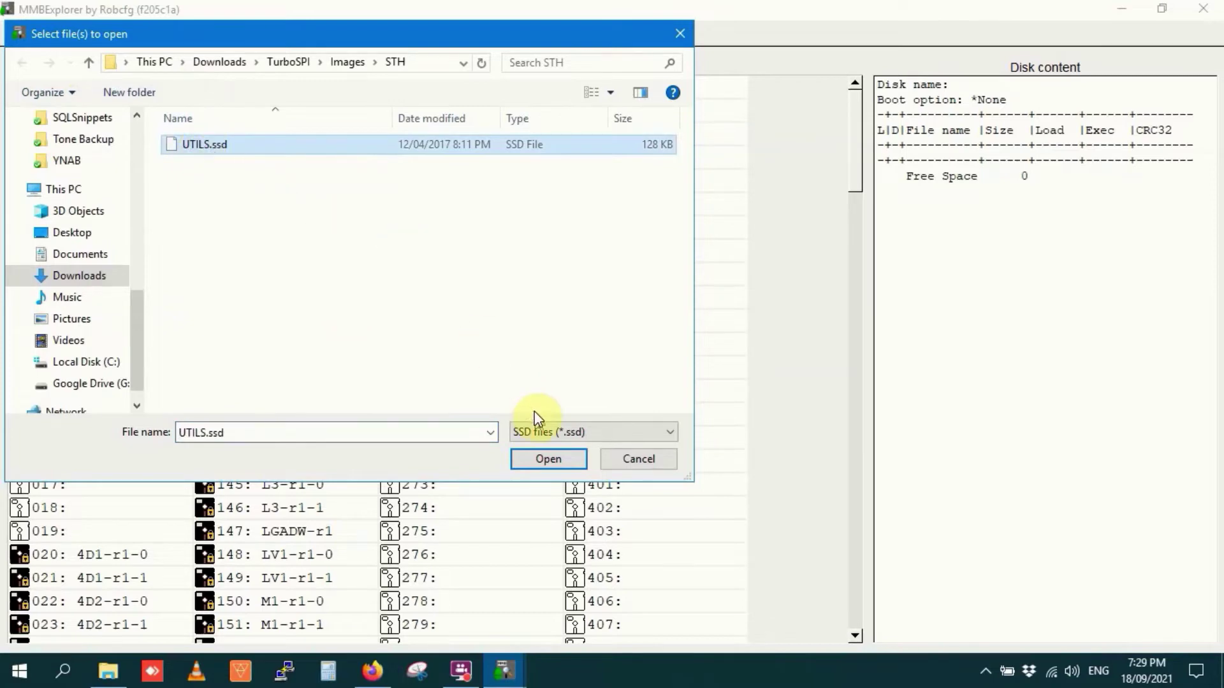
click(540, 457)
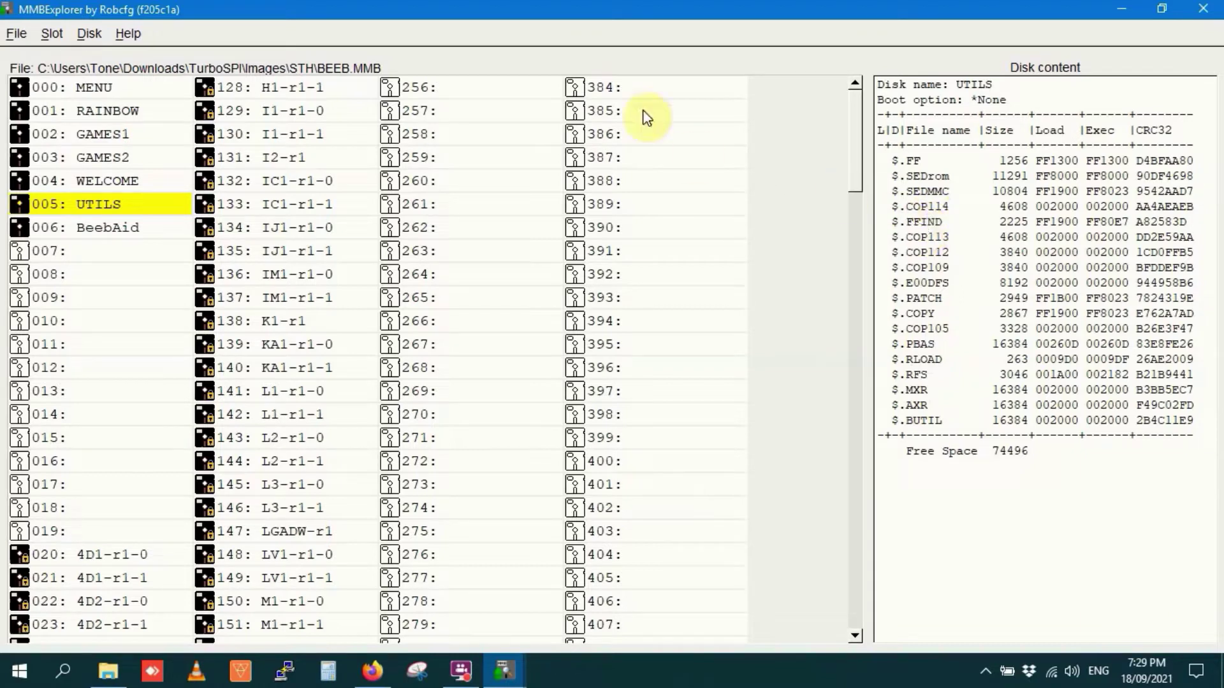
- Remove the UTILS disk from slot 005 and insert UTILS.ssd into the same slot again
click(52, 33)
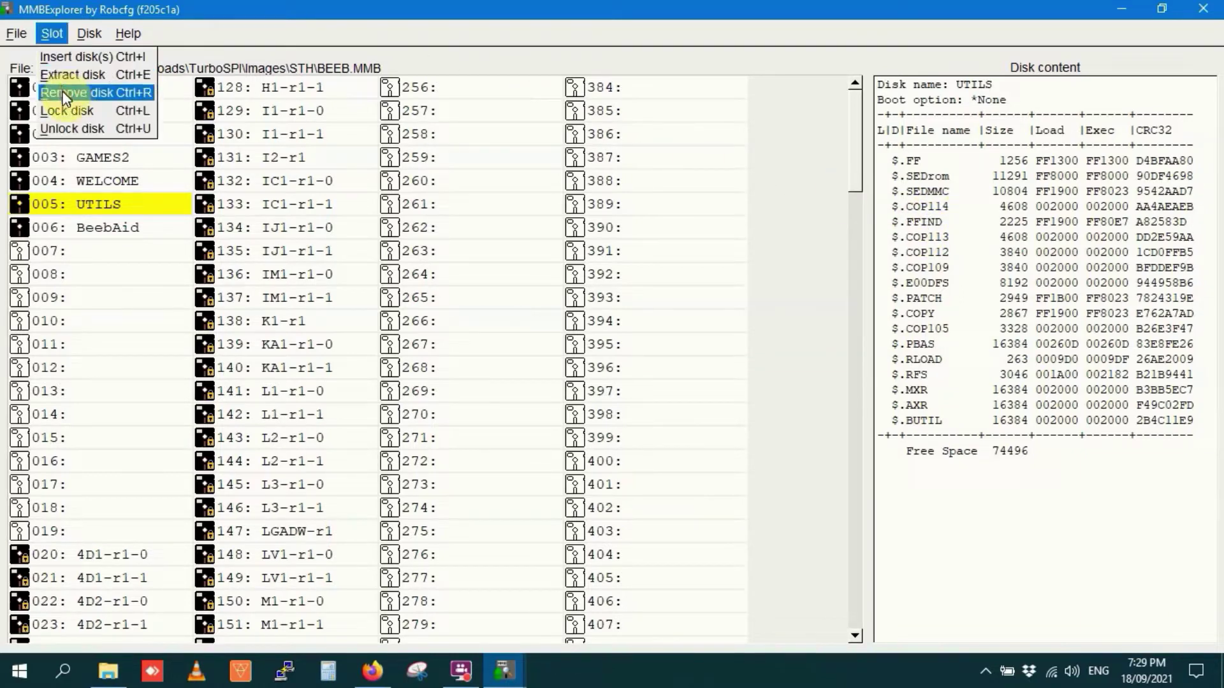
click(66, 94)
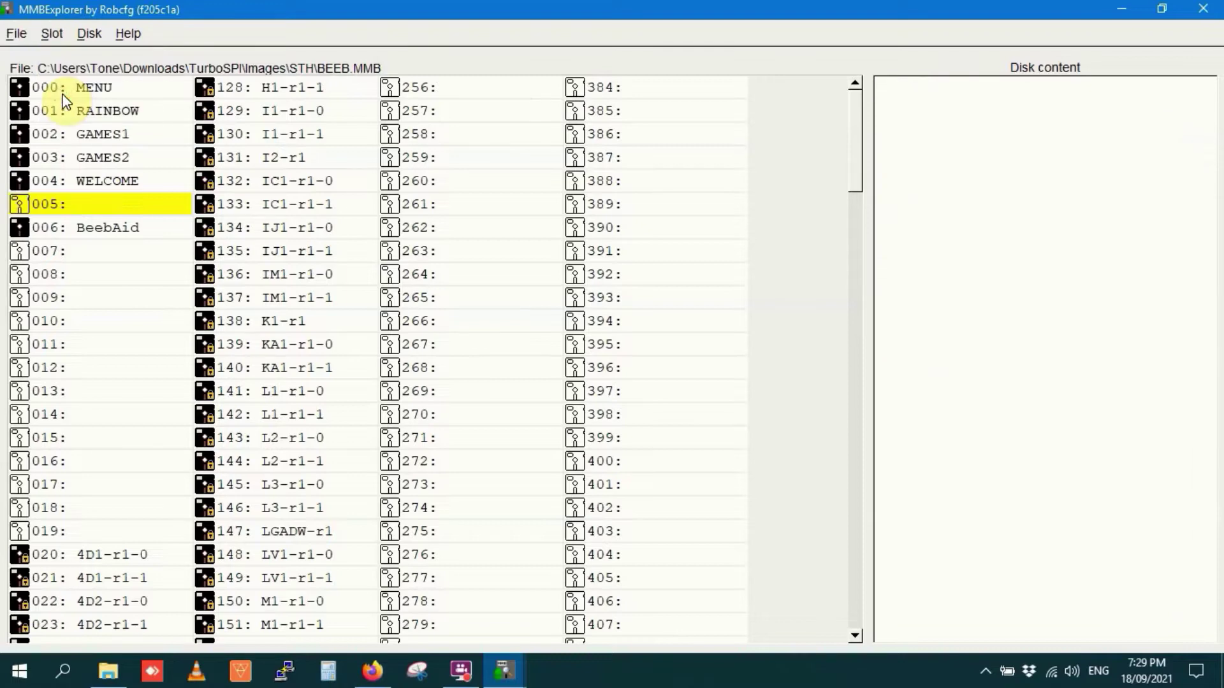
click(52, 31)
click(59, 53)
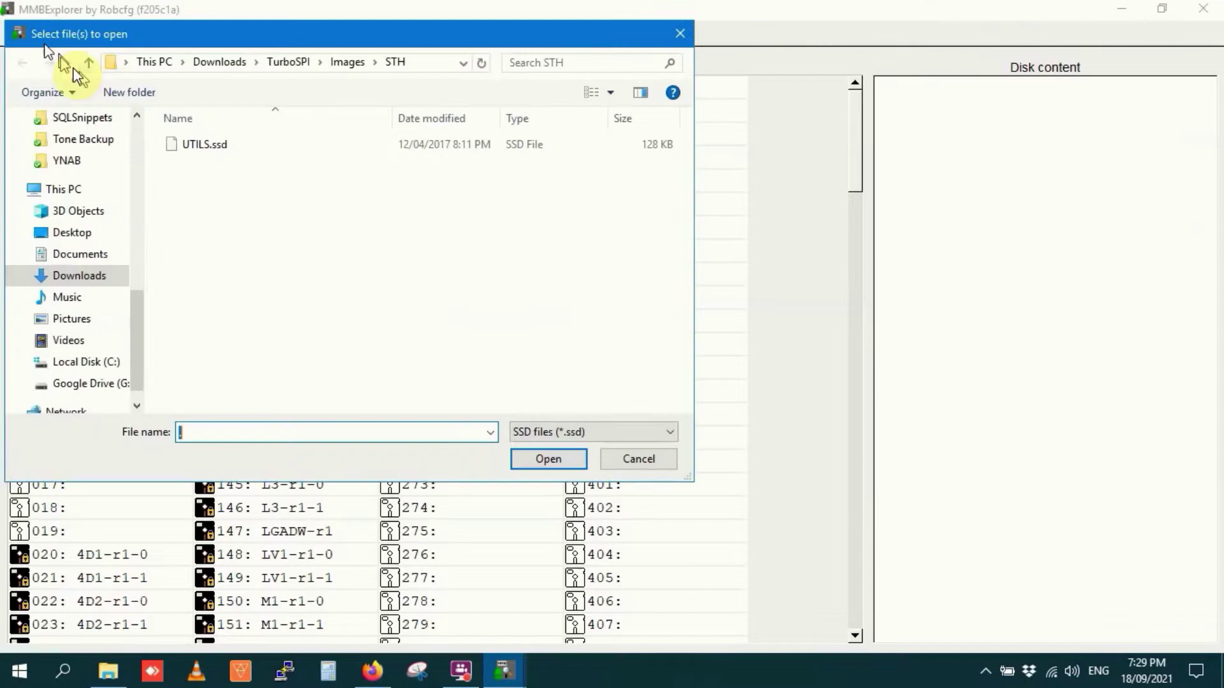
double_click(208, 153)
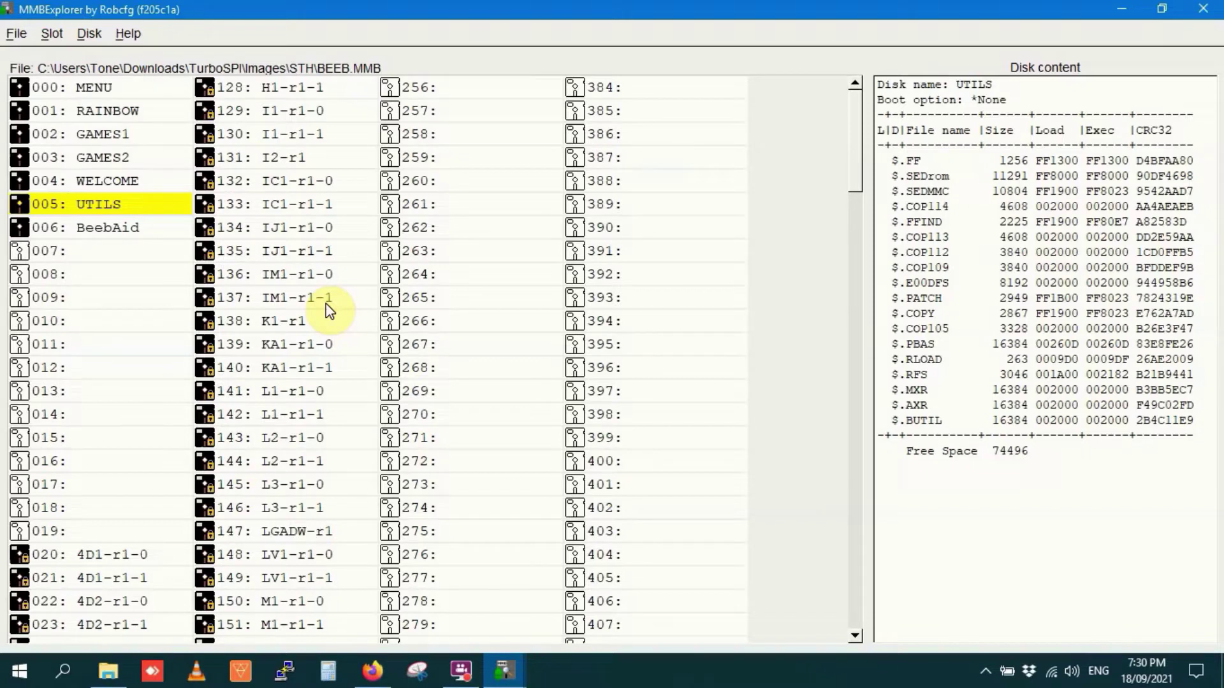
- Extract the UTILS disk in slot 005 to the STH folder as UTILS2.ssd
click(53, 36)
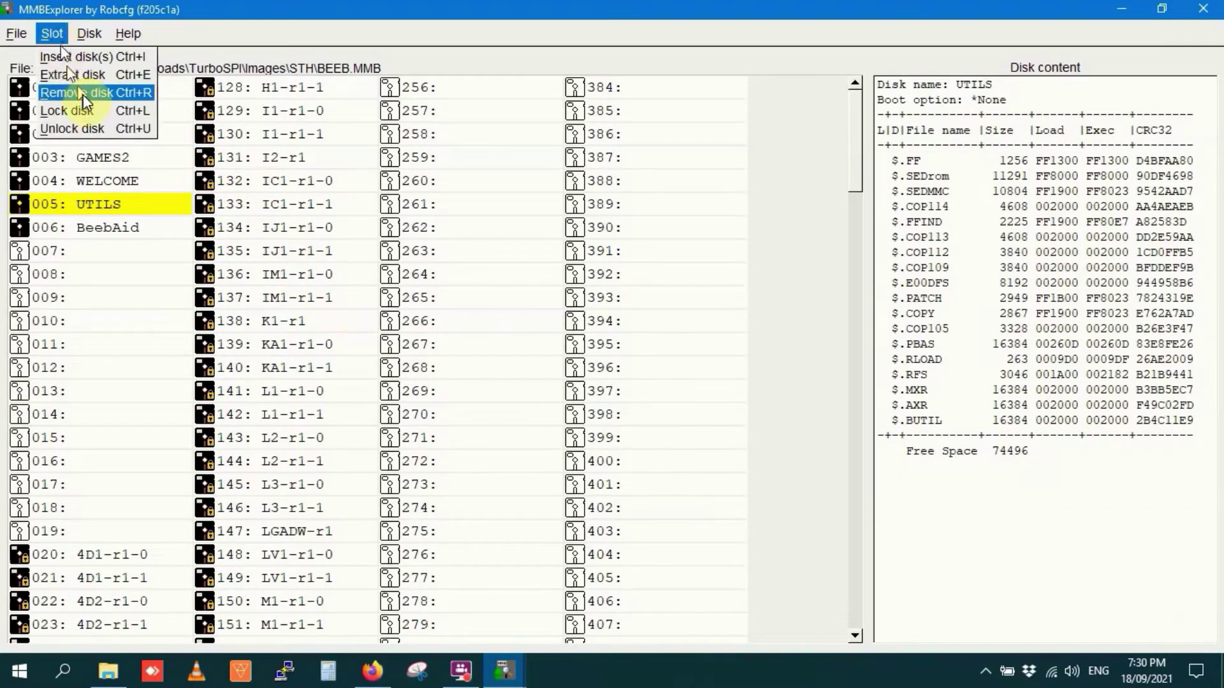
click(76, 78)
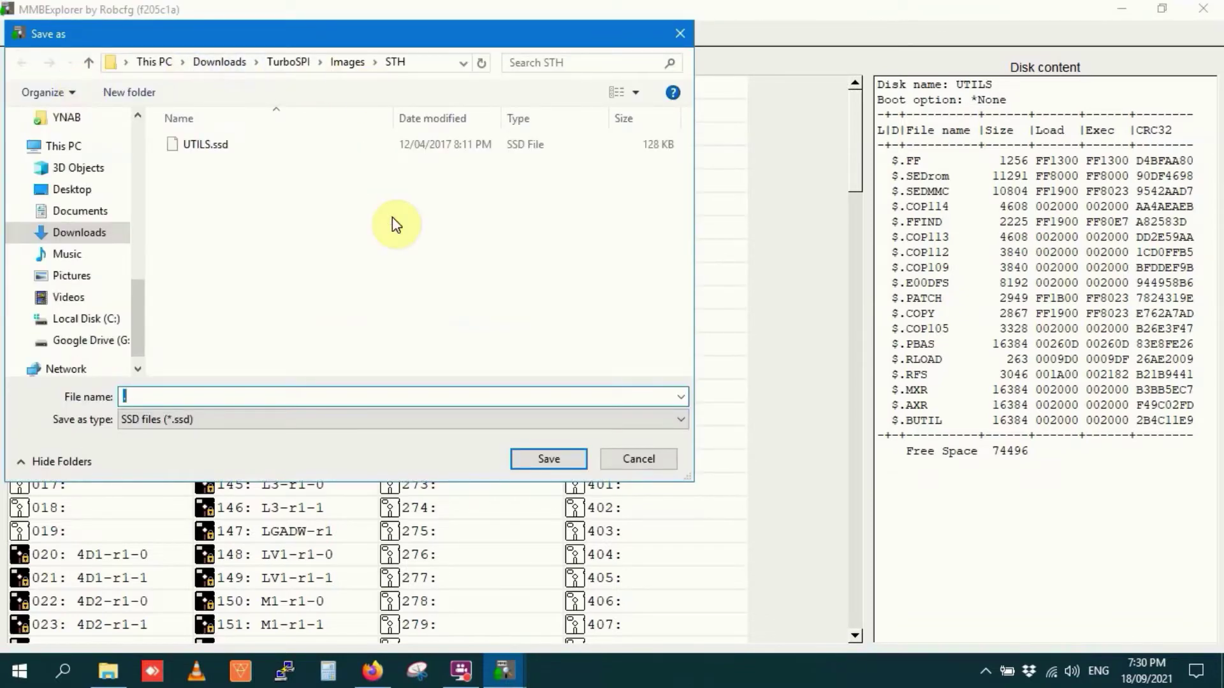
text(UTILS2.ssd)
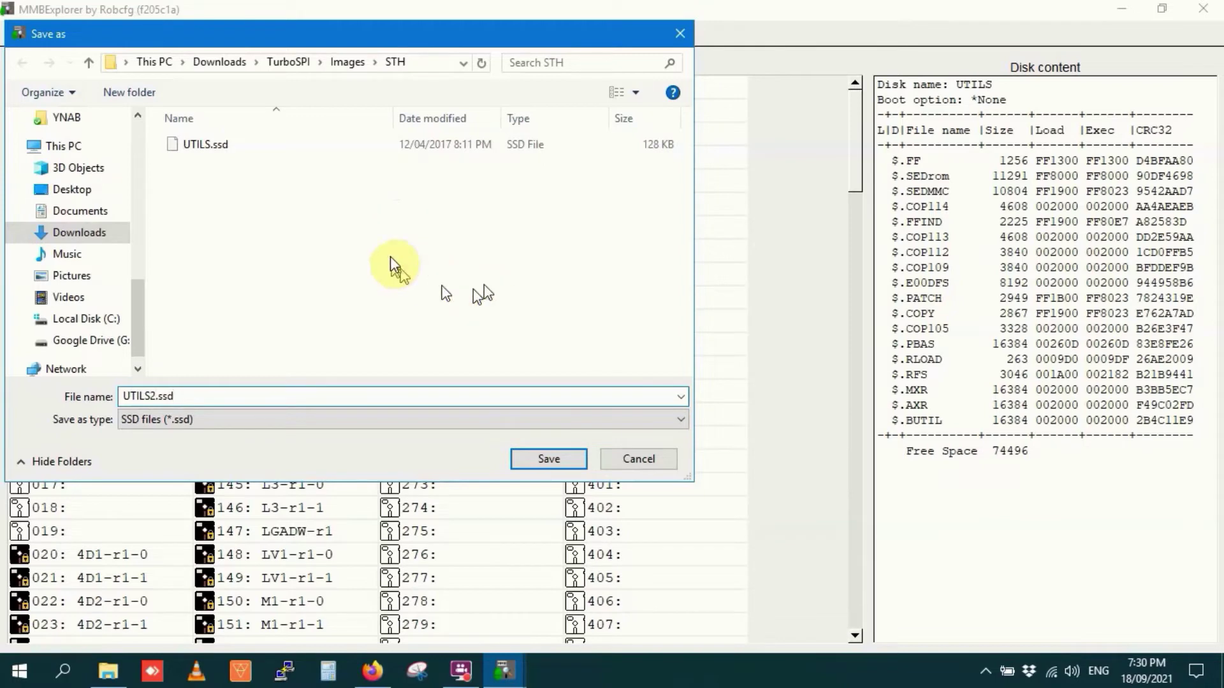
click(547, 460)
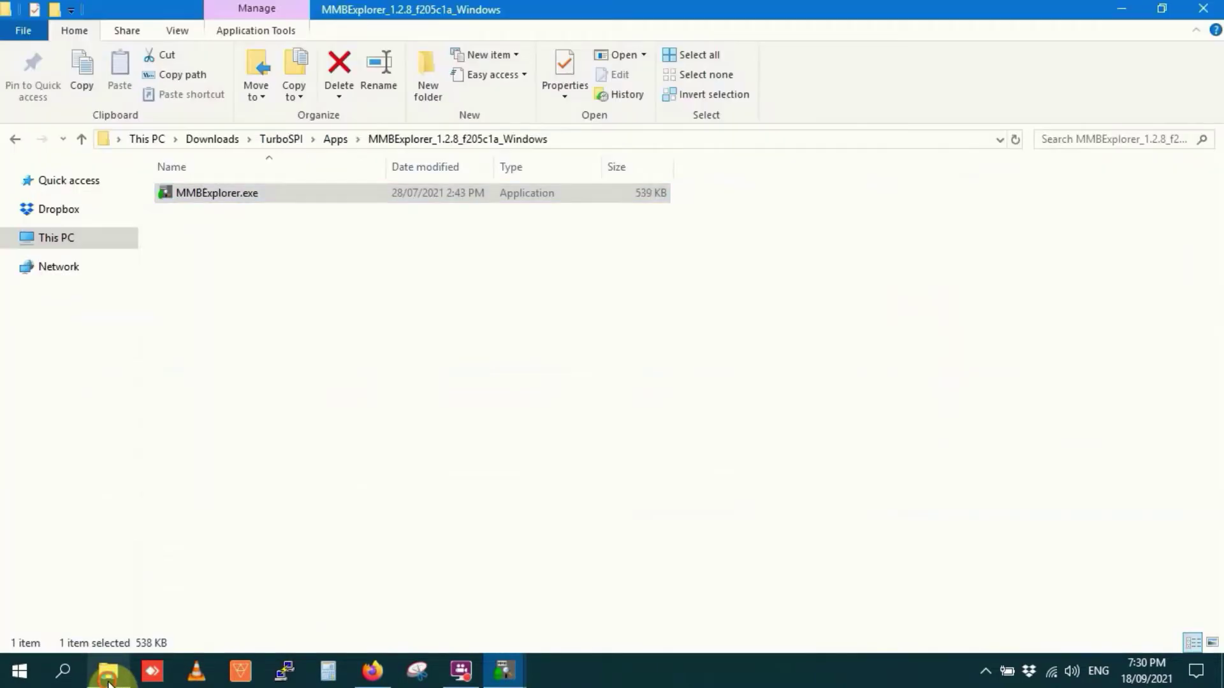
- Switch to File Explorer and open the STH folder inside TurboSPI's Images folder to check the extracted disk image
click(109, 675)
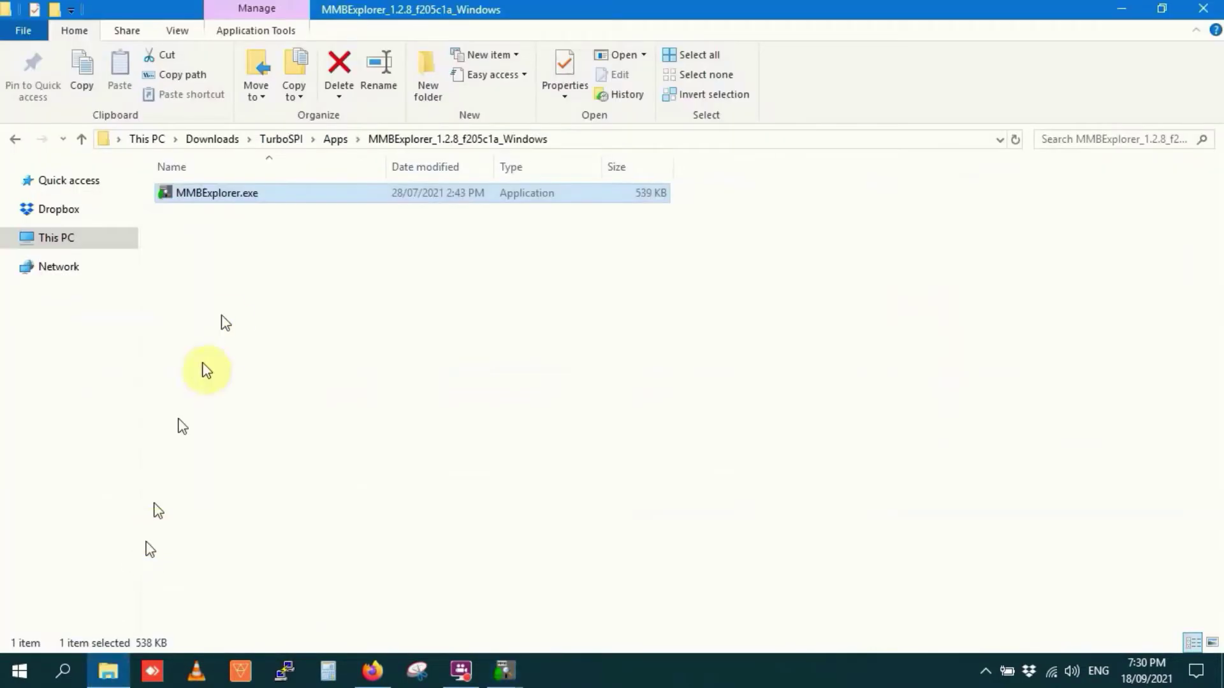
click(287, 141)
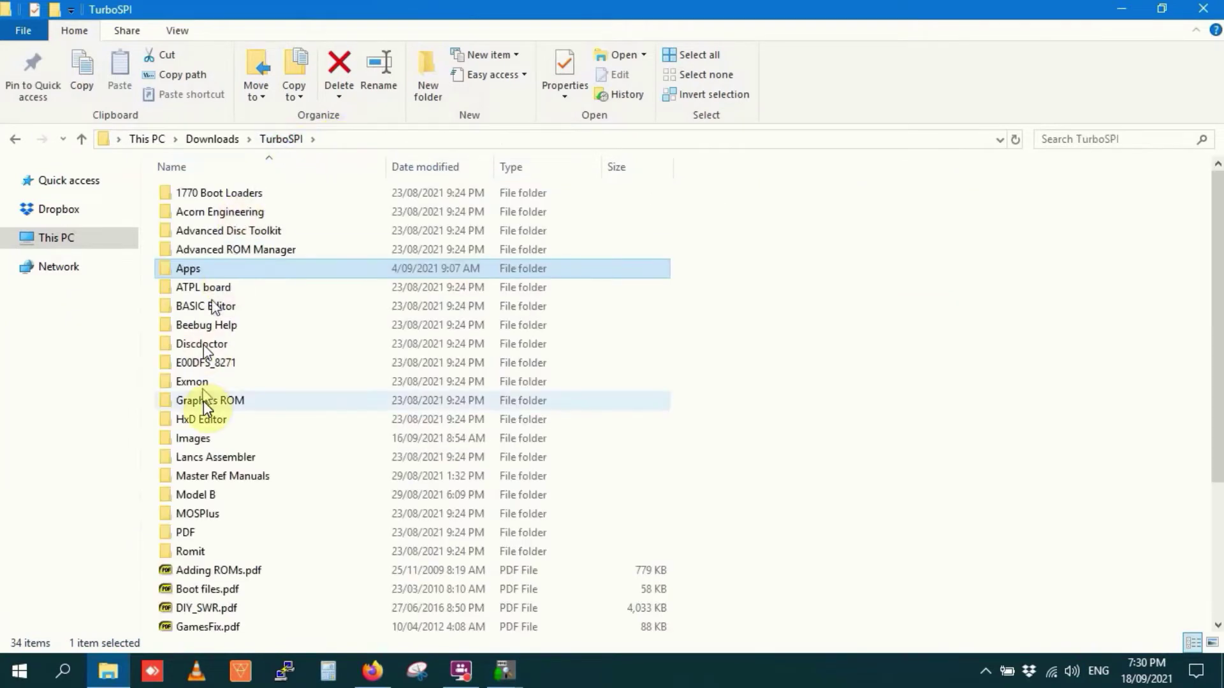
click(193, 439)
double_click(193, 439)
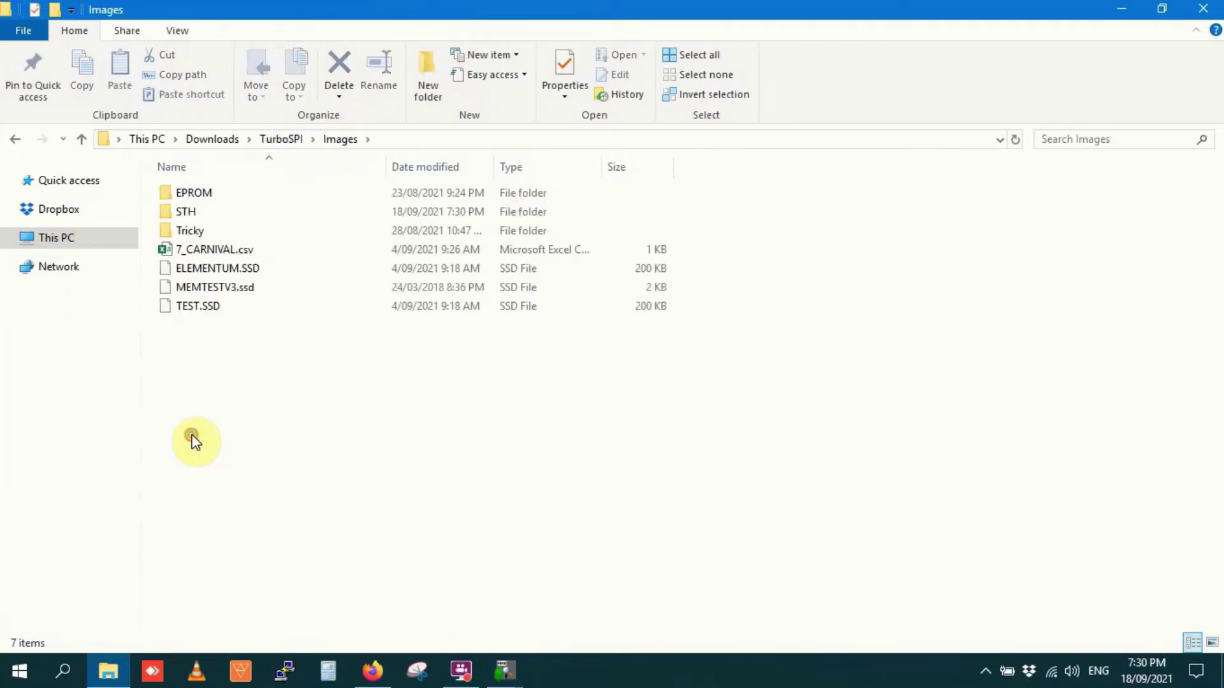
double_click(184, 216)
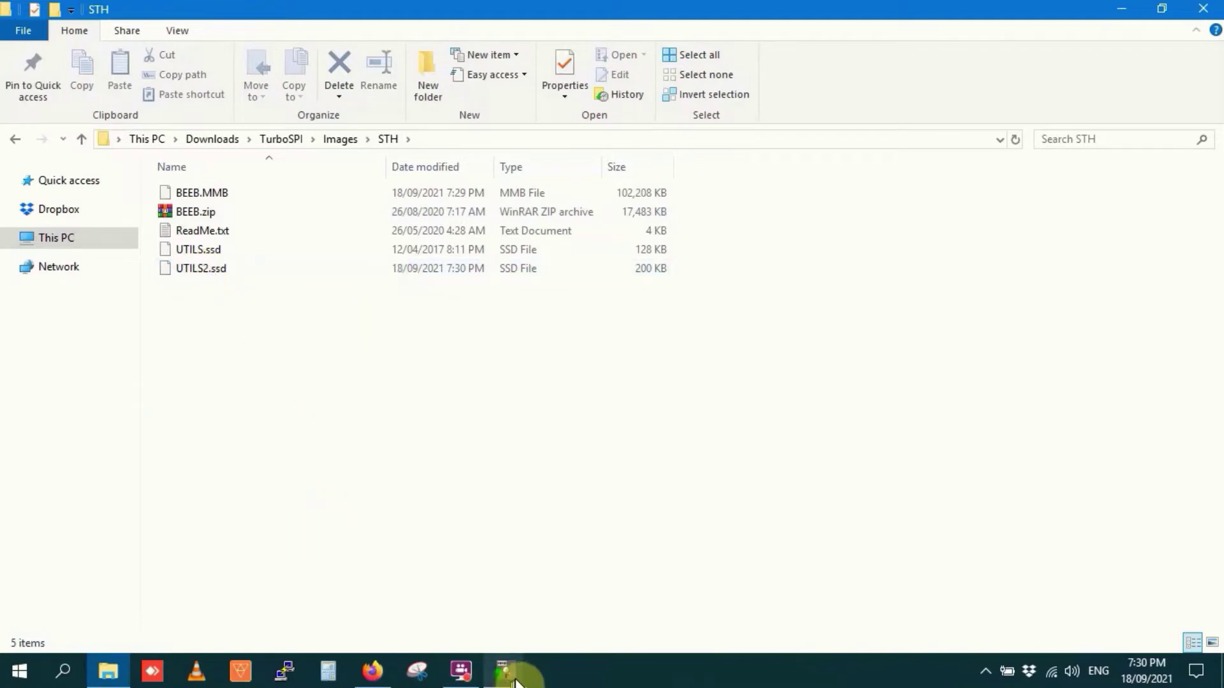
- Switch to MMBExplorer and insert the UTILS2.ssd disk image into the empty slot 007
mouse_move(509, 671)
click(561, 611)
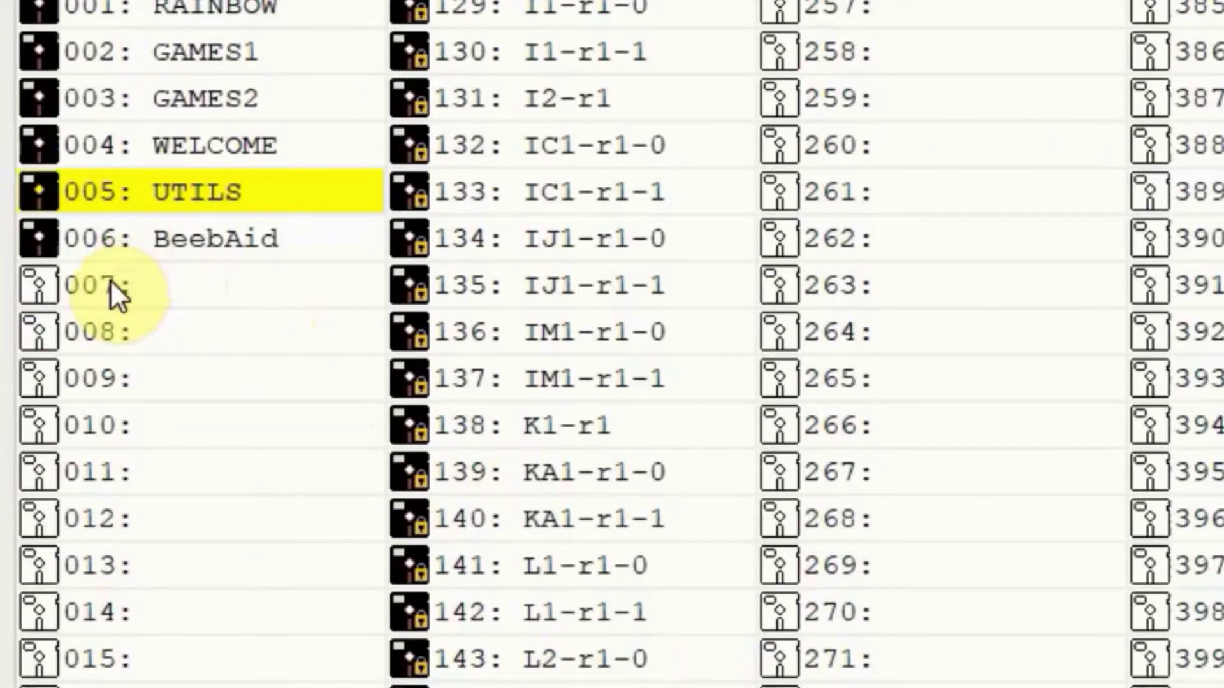
right_click(110, 279)
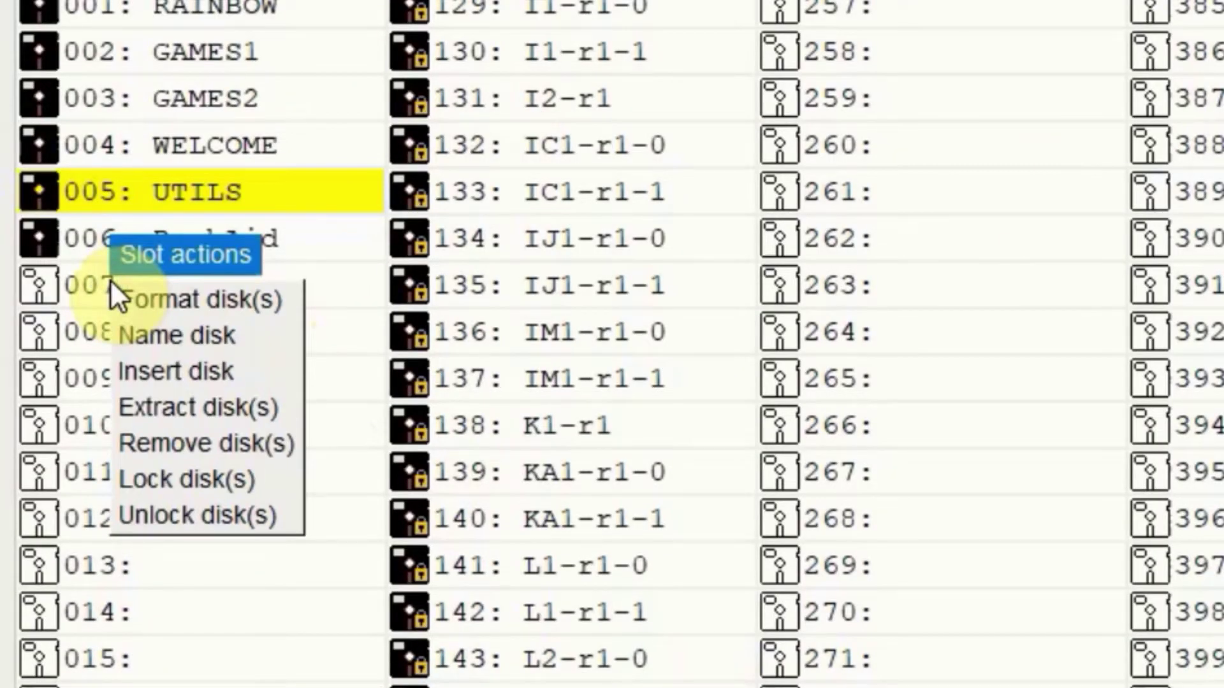
click(81, 279)
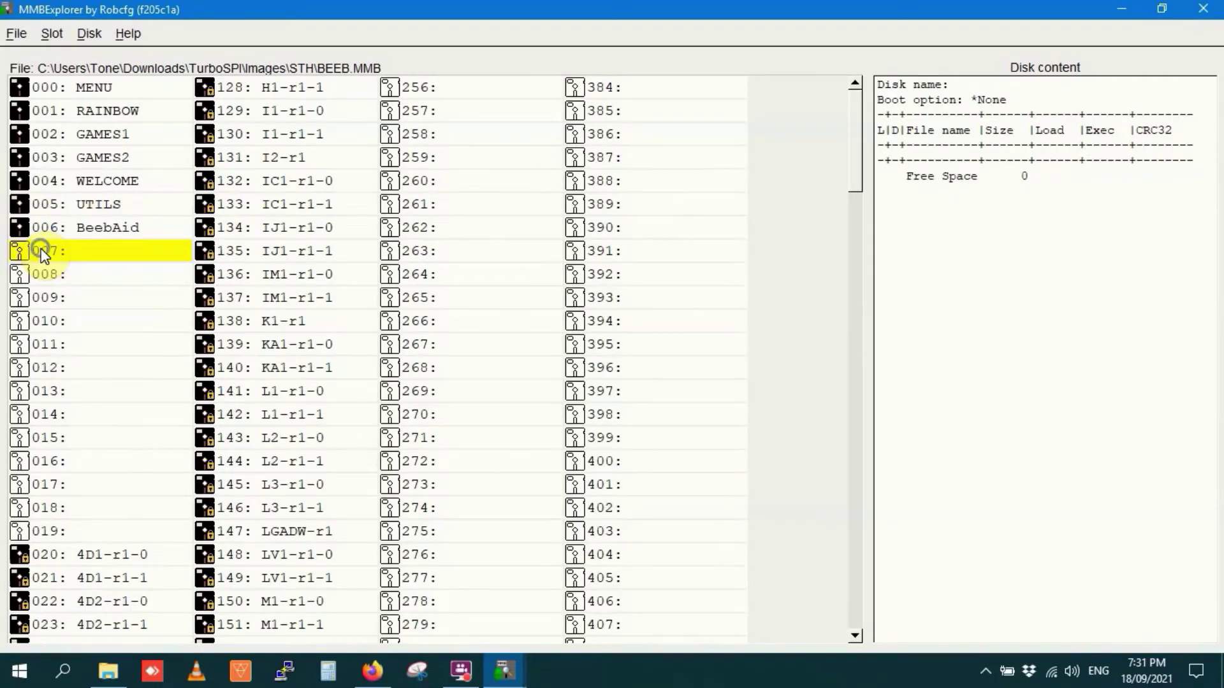
right_click(43, 255)
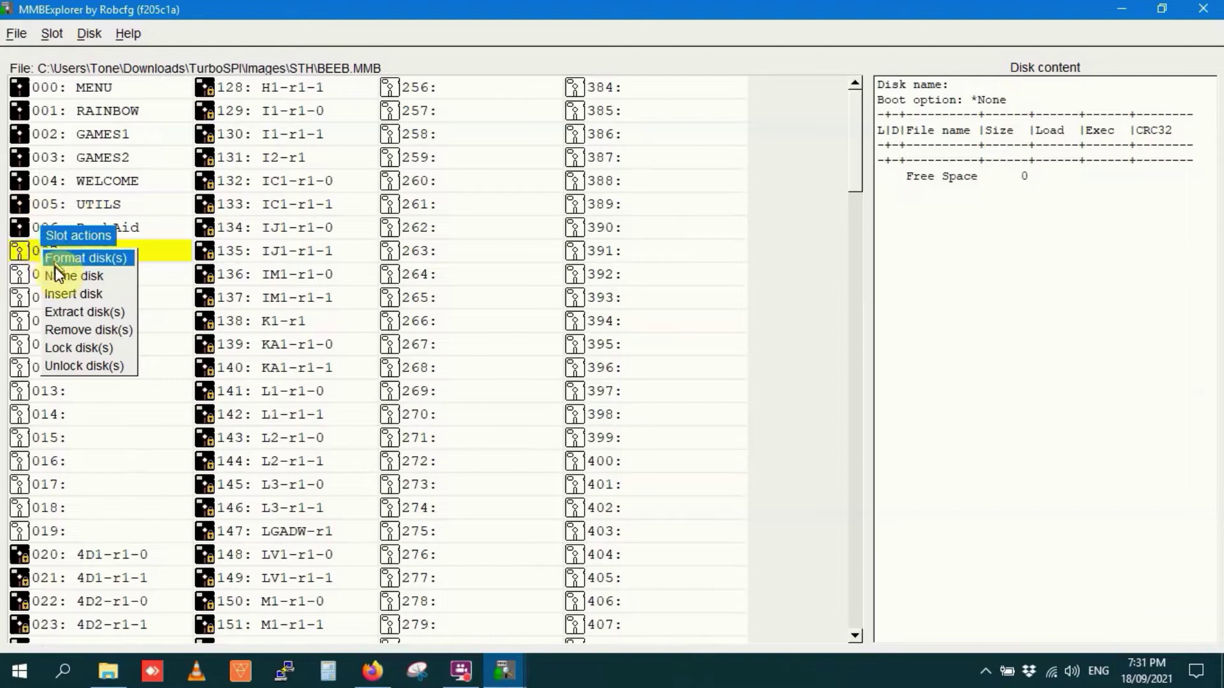
click(61, 290)
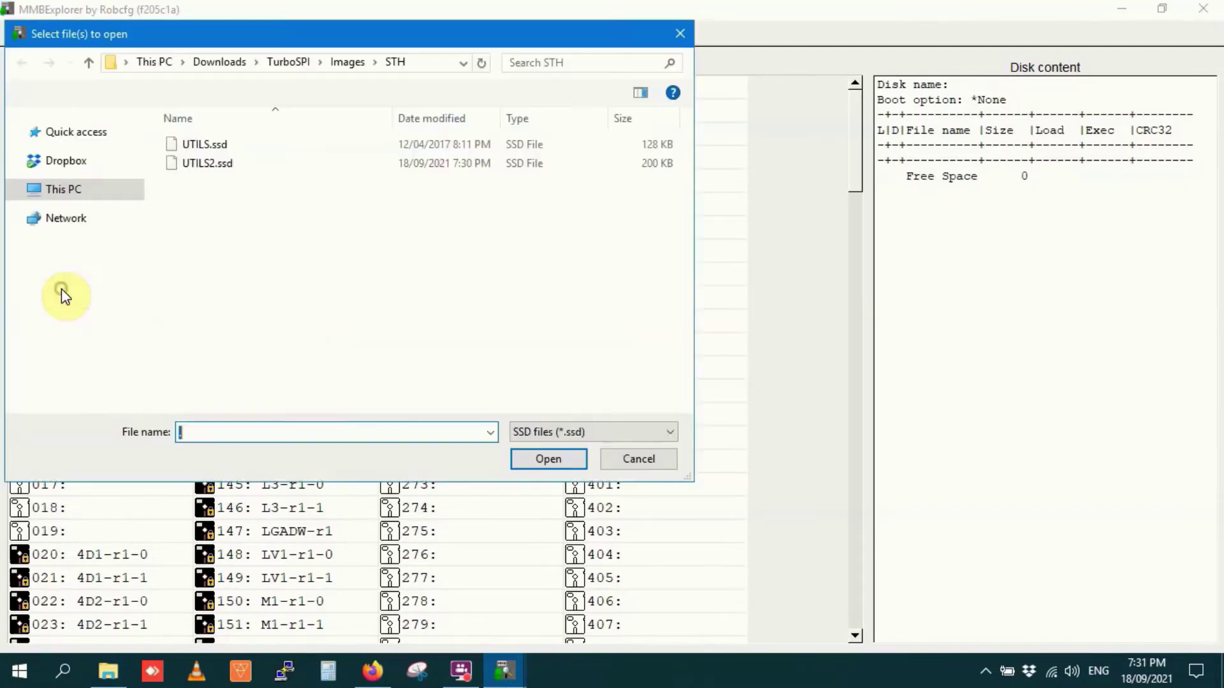
click(214, 163)
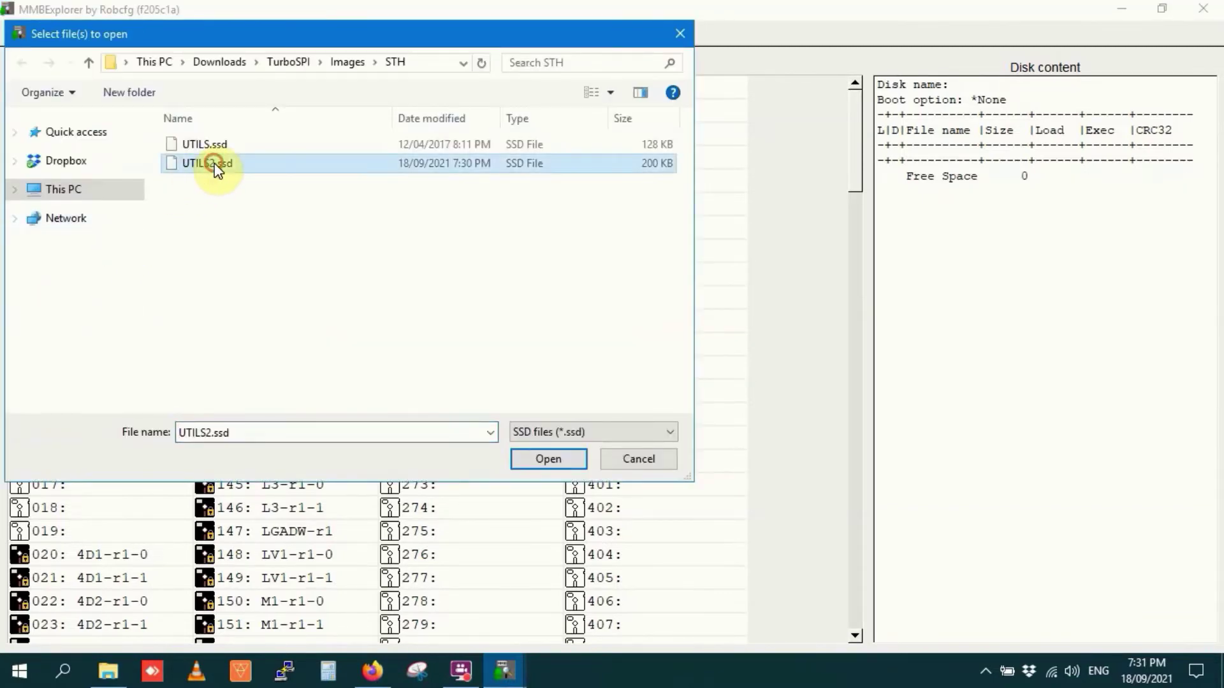
click(545, 457)
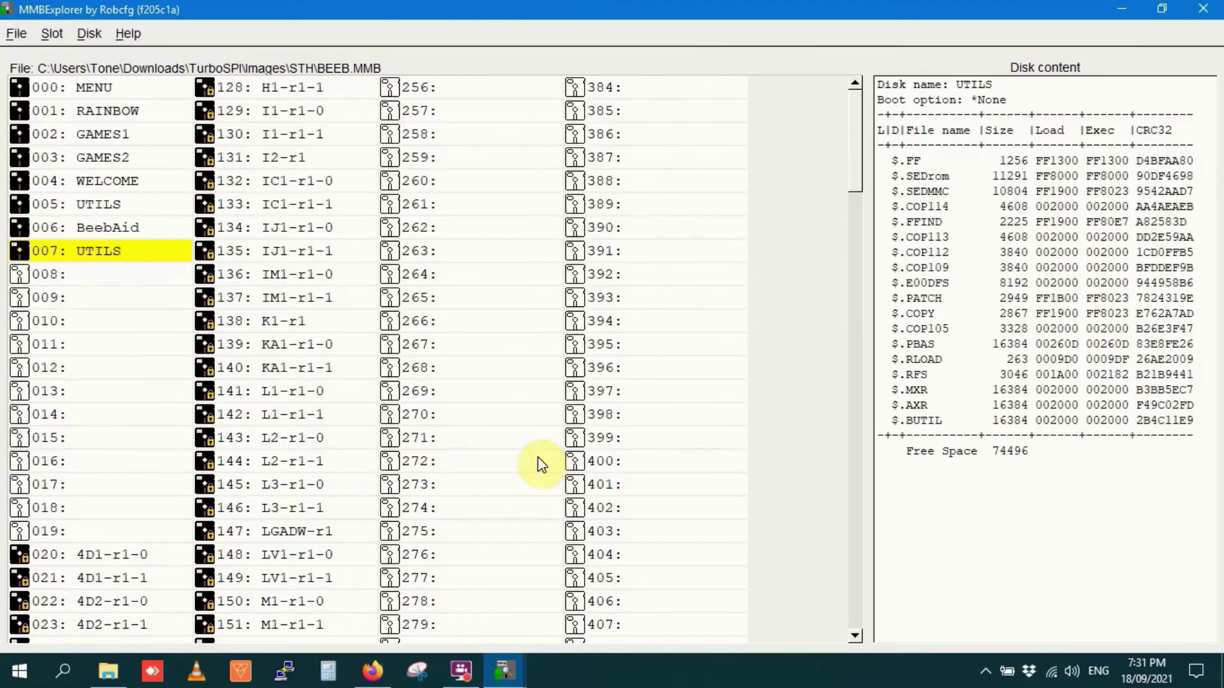
- Lock the UTILS disk in slot 007 and unlock it again
click(53, 31)
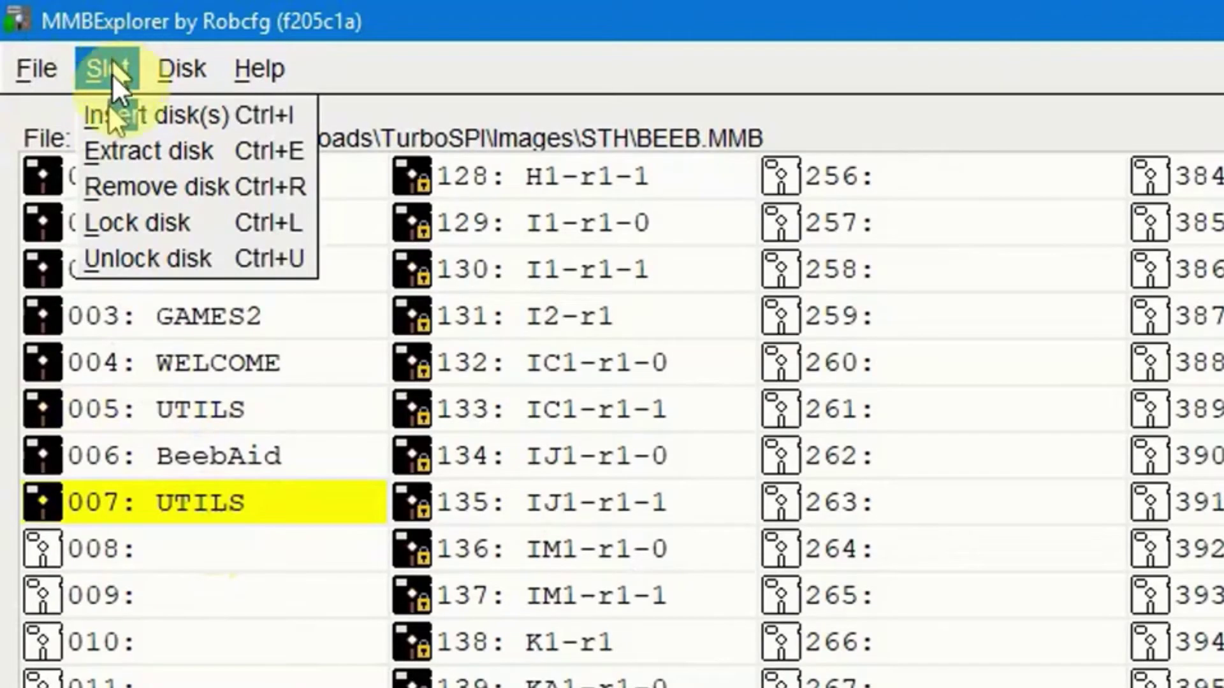
click(114, 228)
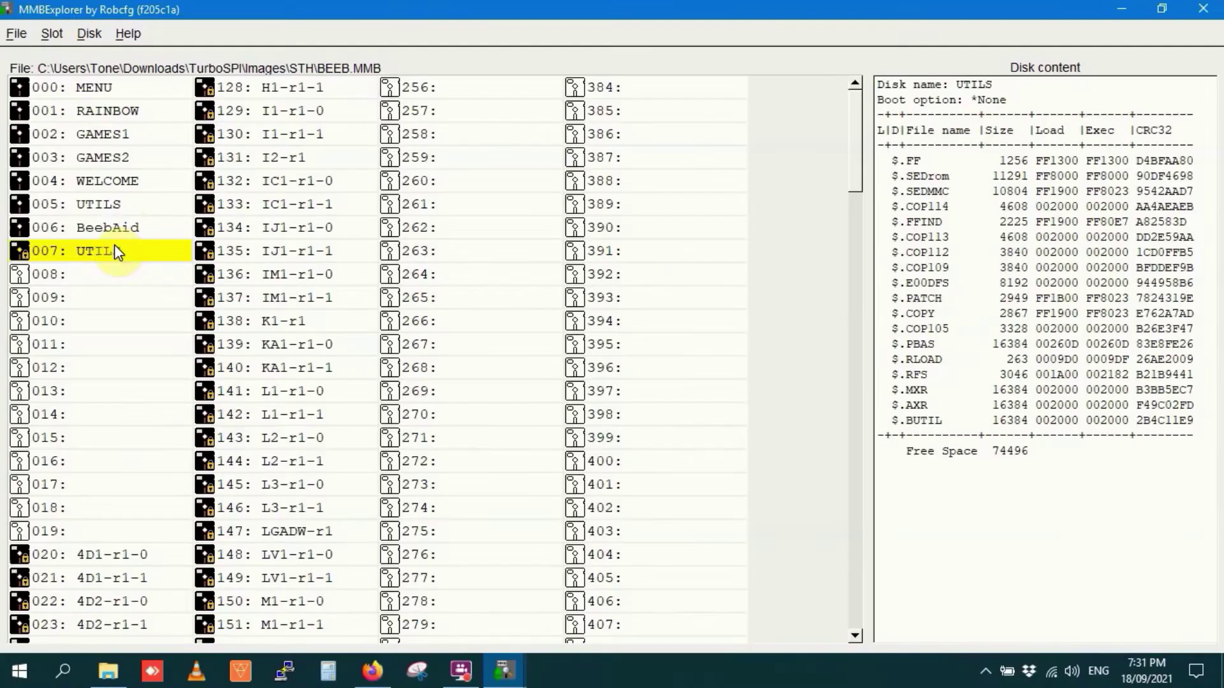
click(52, 33)
click(64, 127)
- Format a blank disk in the empty slot 010
key(Down)
key(Down)
key(Down)
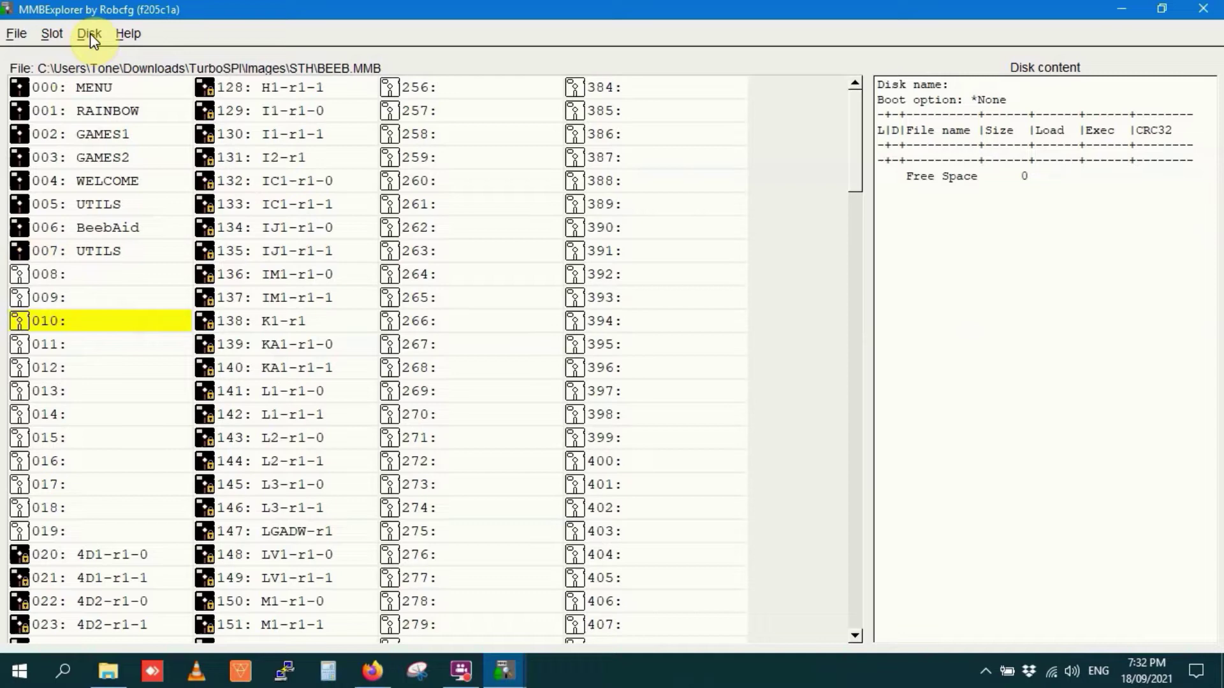
click(90, 33)
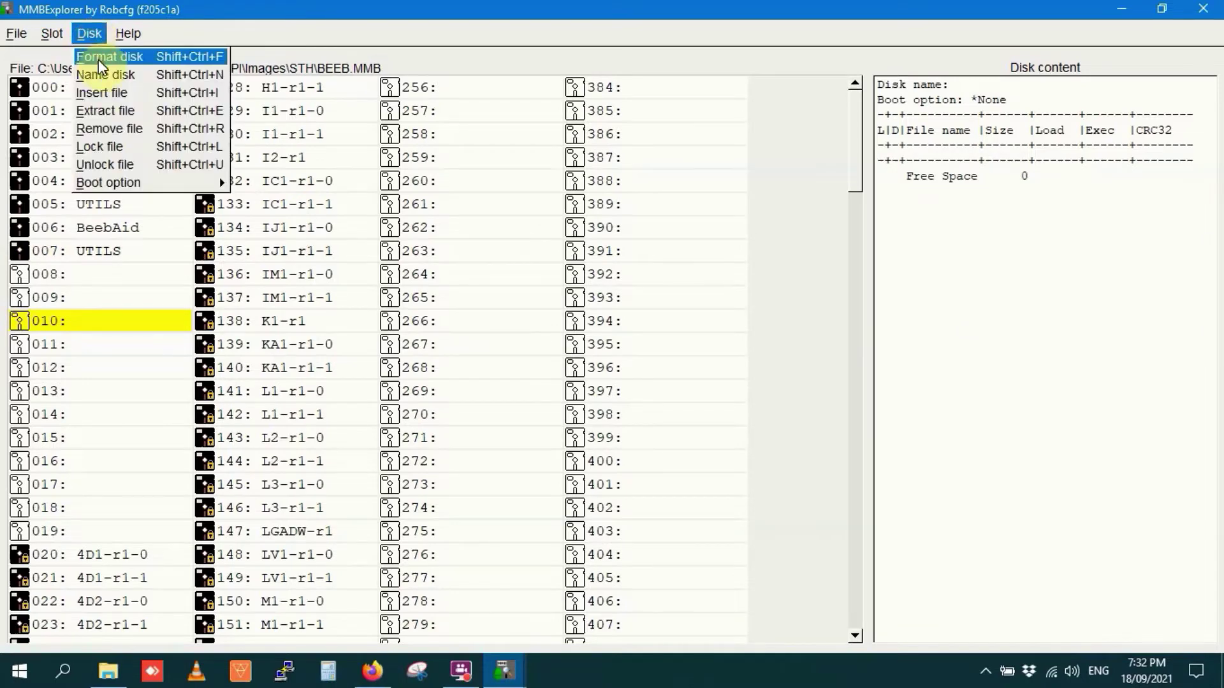
click(98, 59)
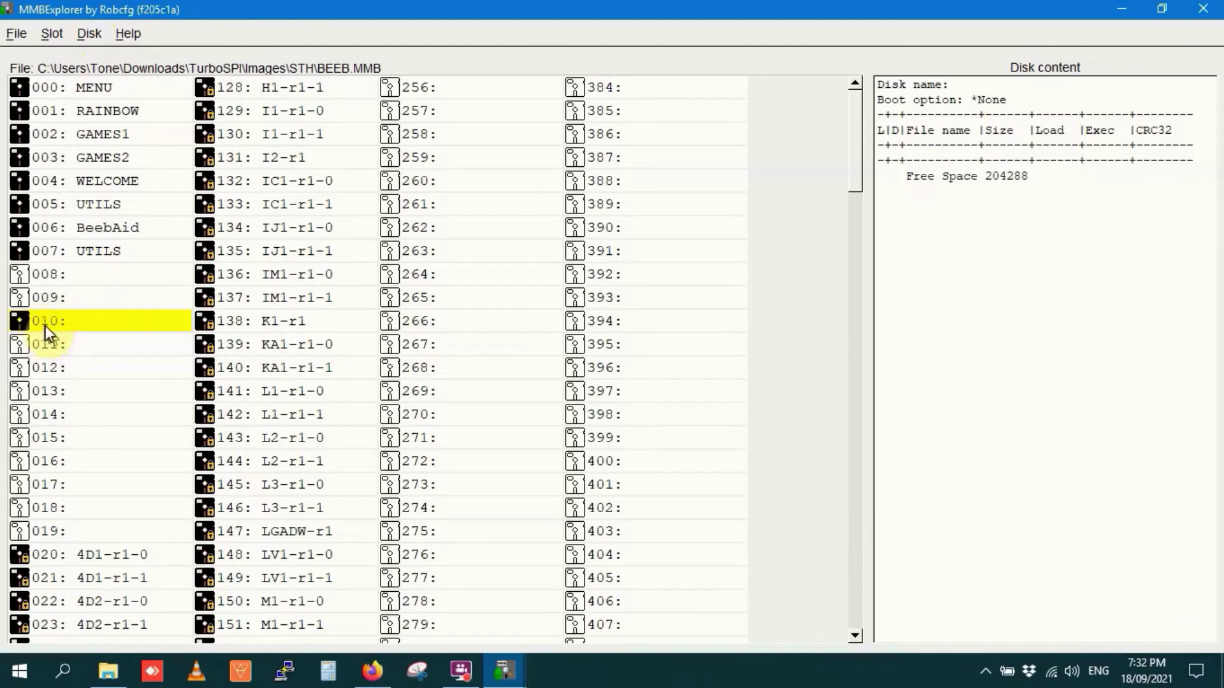
- Name the newly formatted disk in slot 010 NAMETHEDISK
click(90, 33)
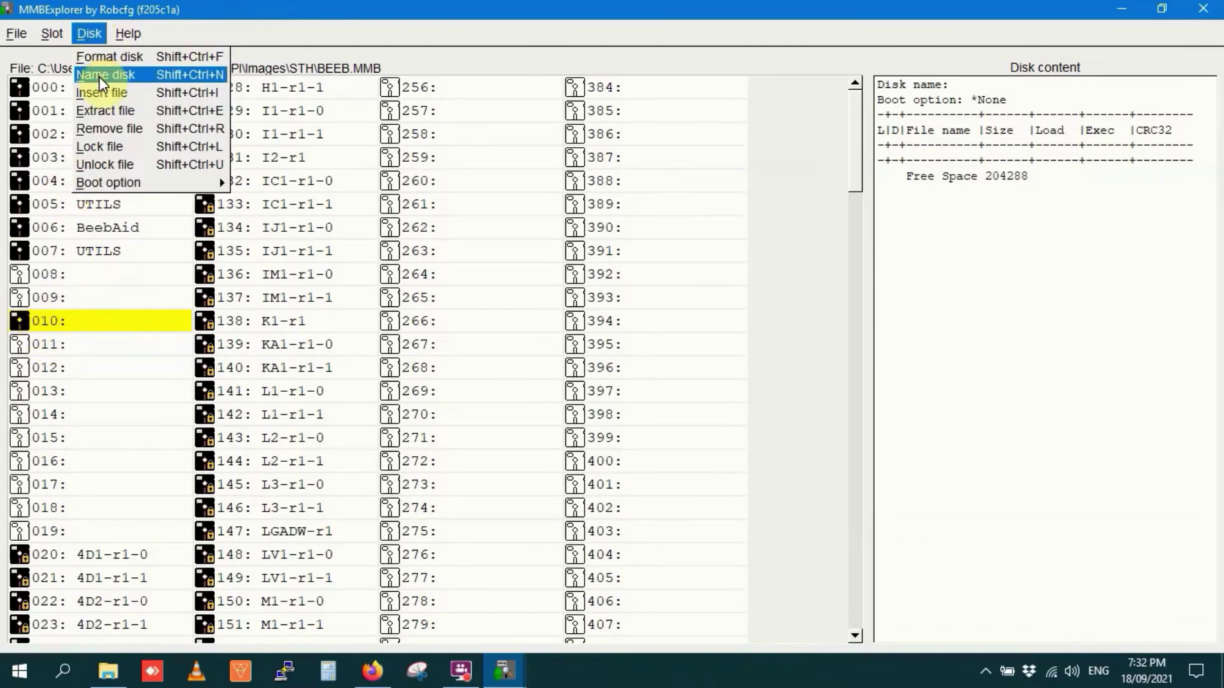
click(98, 76)
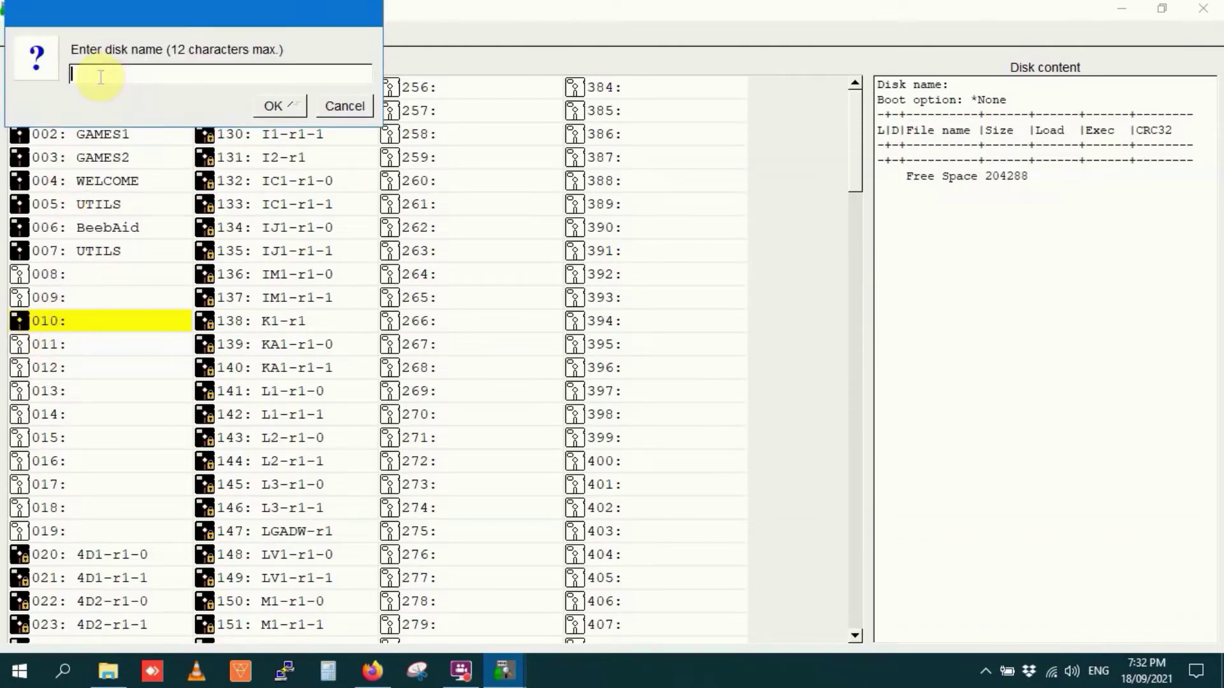
text(NAMETHEDISK)
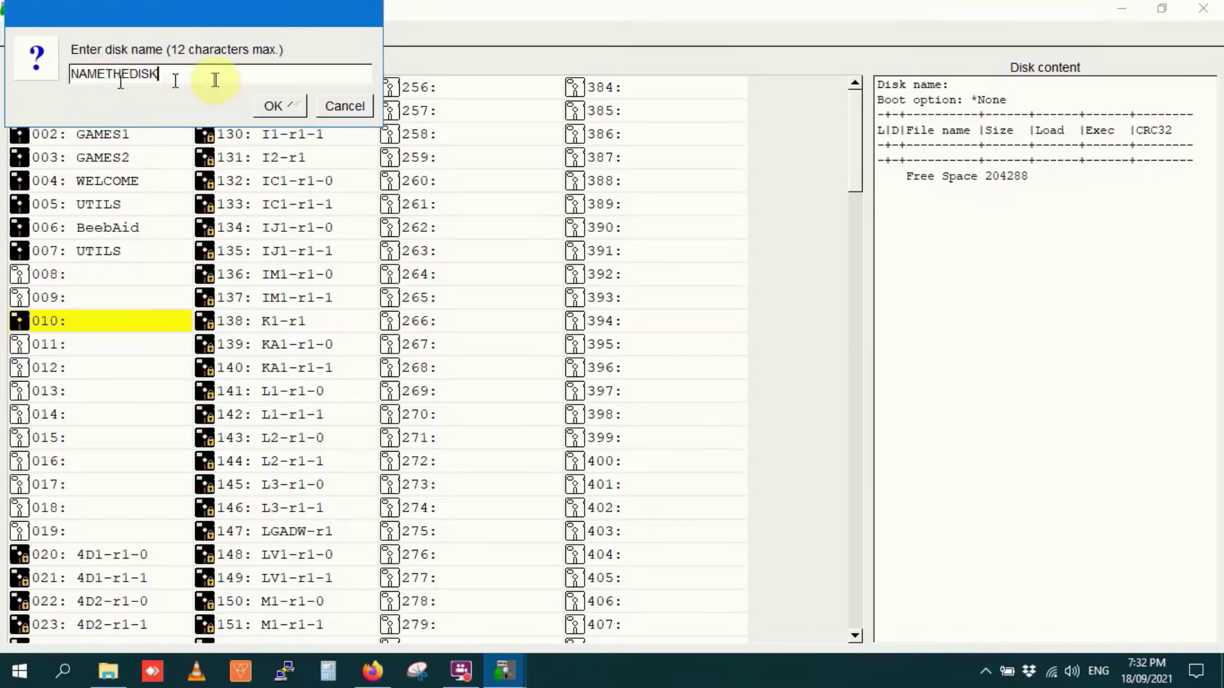
click(269, 100)
- Insert the ReadMe.txt file from the STH folder into the NAMETHEDISK disk
click(89, 33)
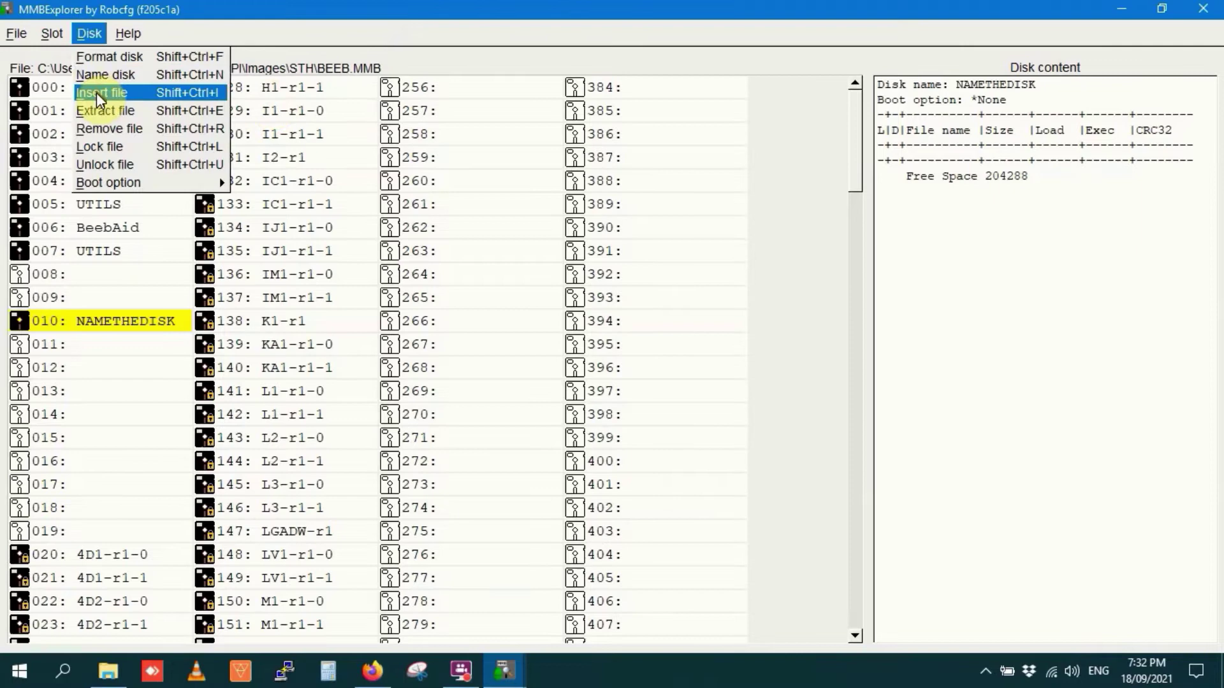
click(97, 94)
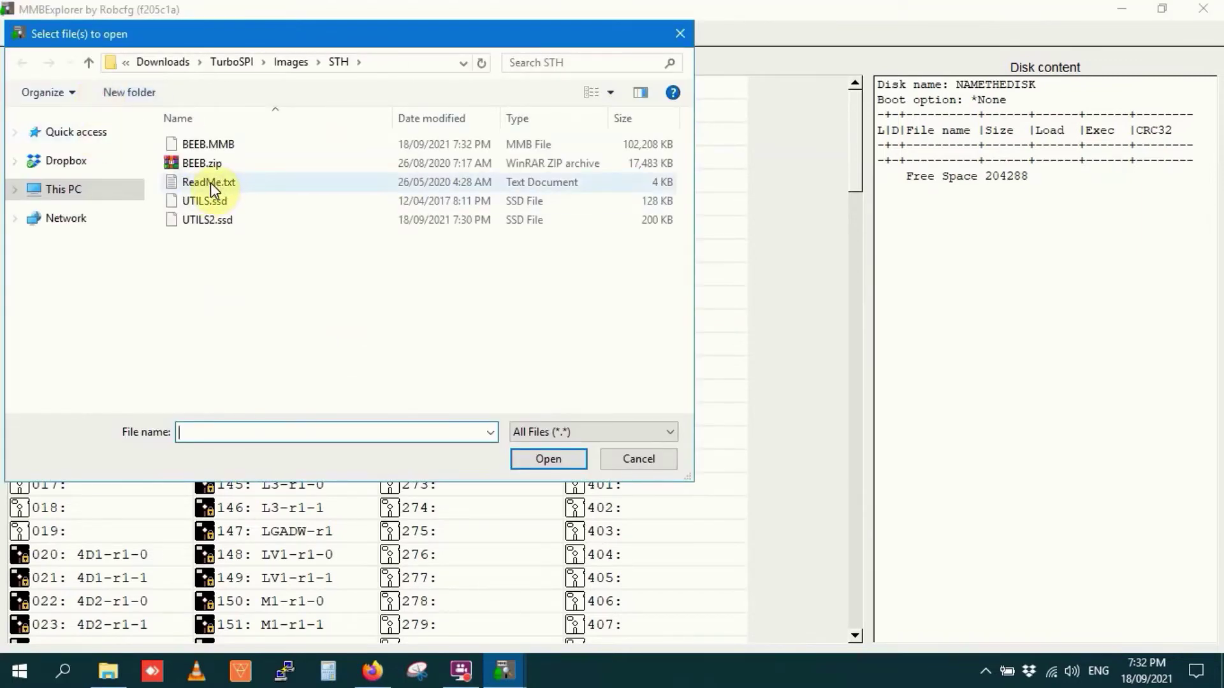
click(210, 183)
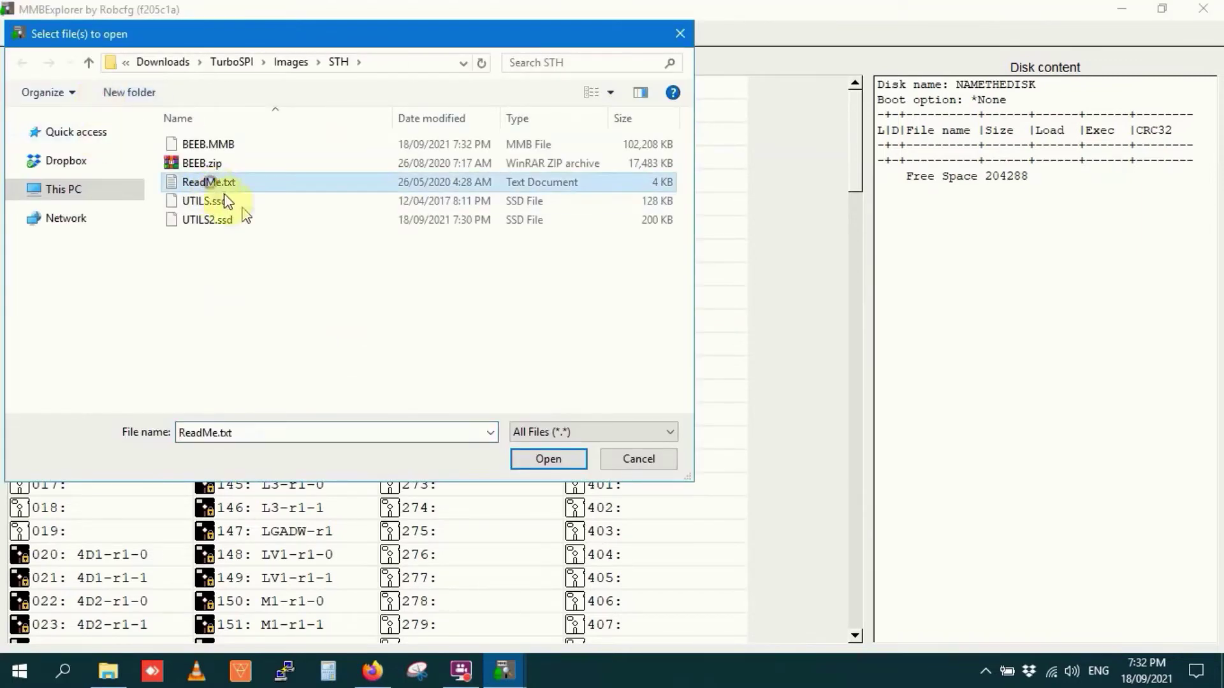
click(548, 459)
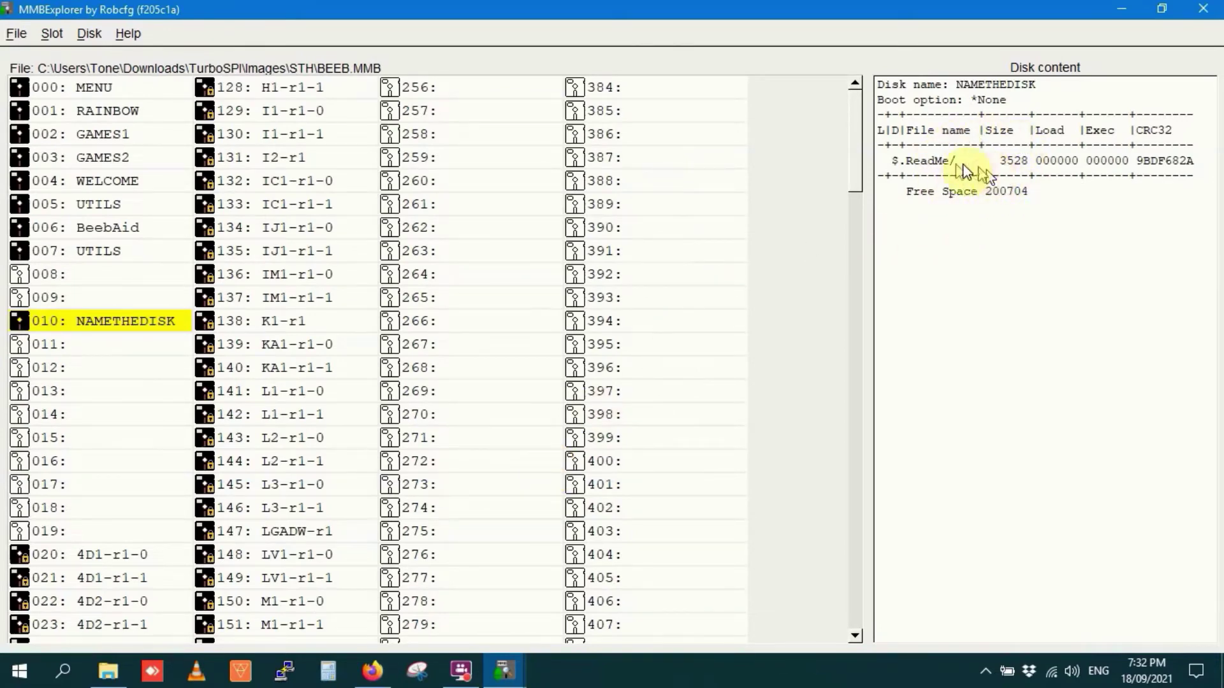
- Extract the ReadMe file from the NAMETHEDISK disk to the Images folder and open the extracted $.ReadMe in Notepad++
click(89, 34)
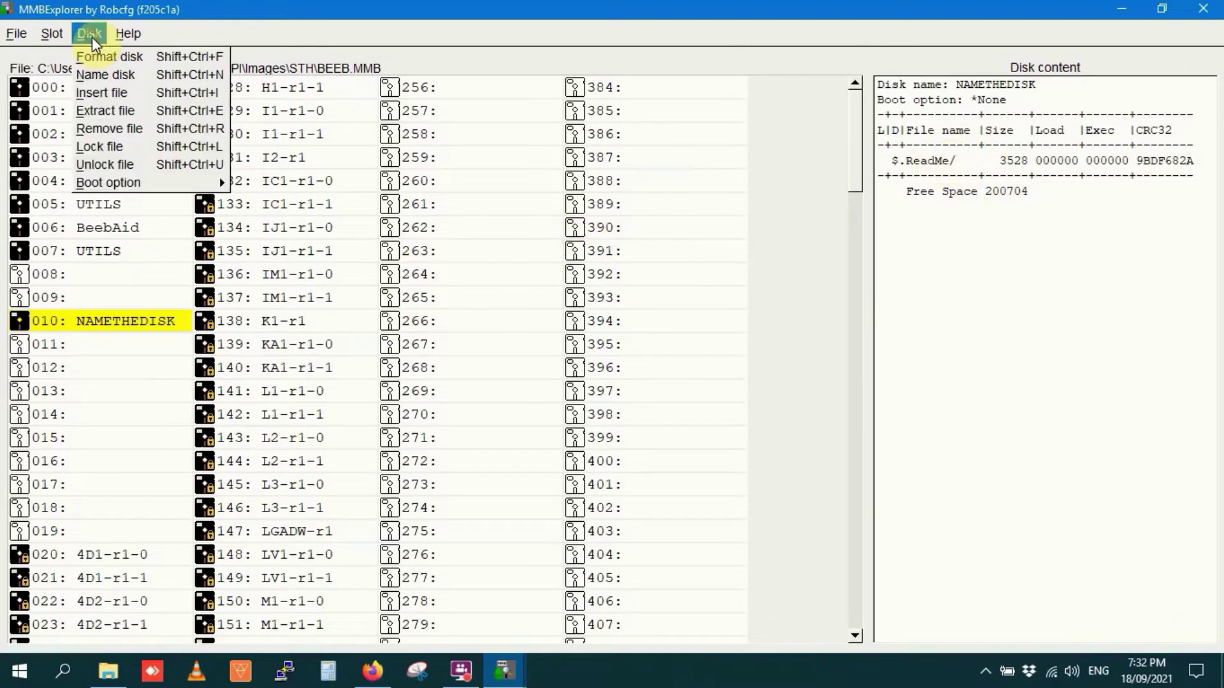
click(117, 107)
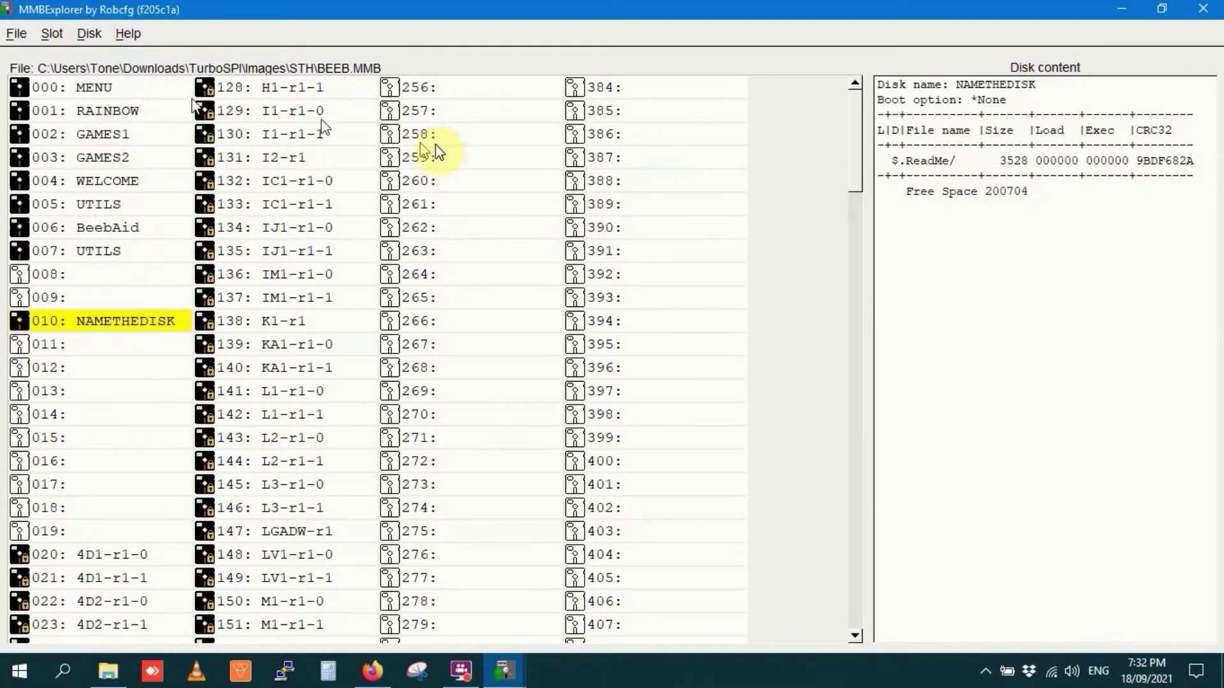
click(928, 162)
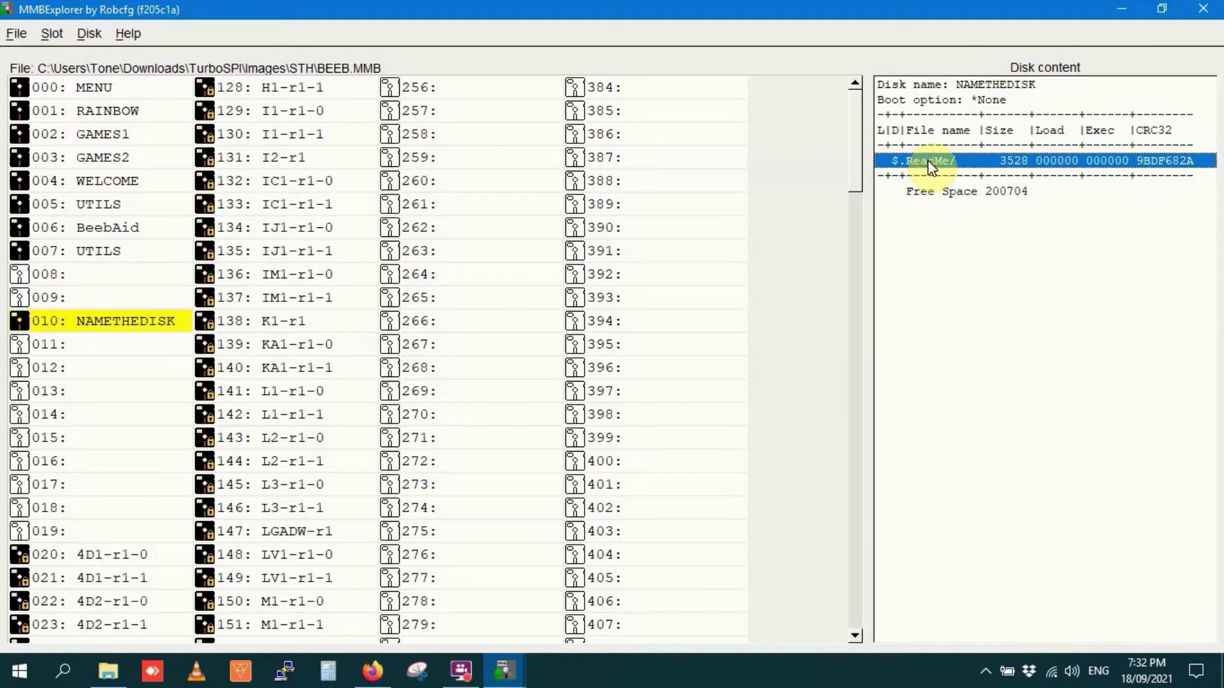
click(89, 33)
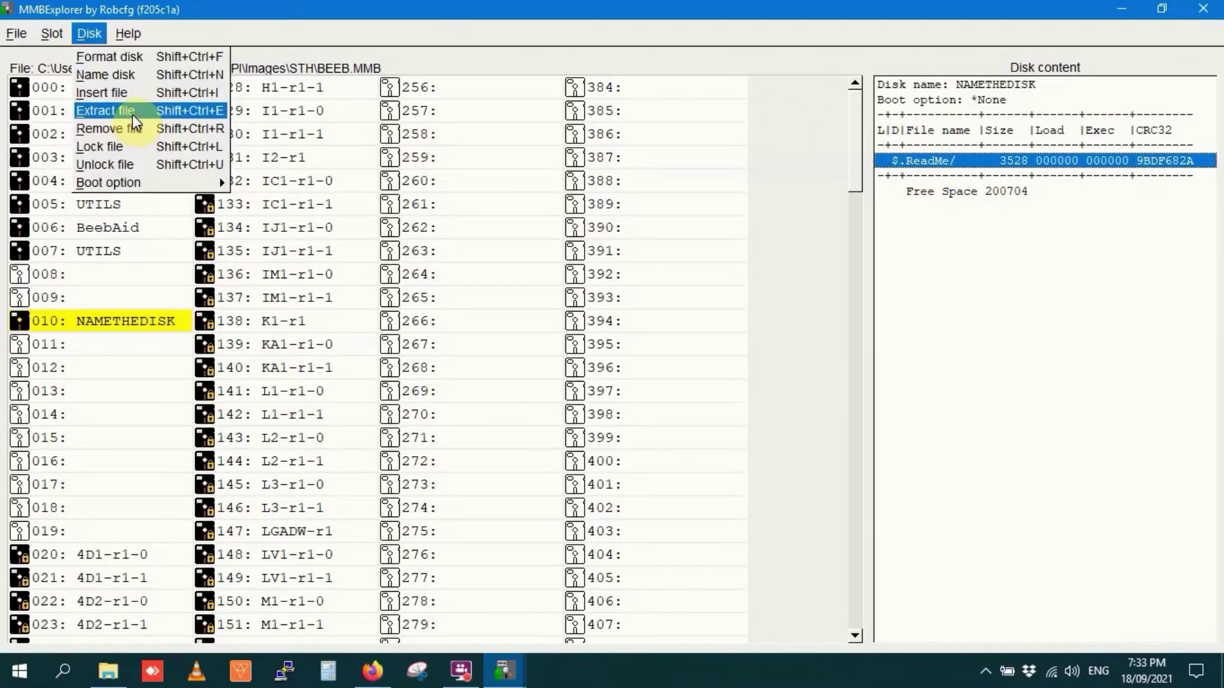
click(132, 114)
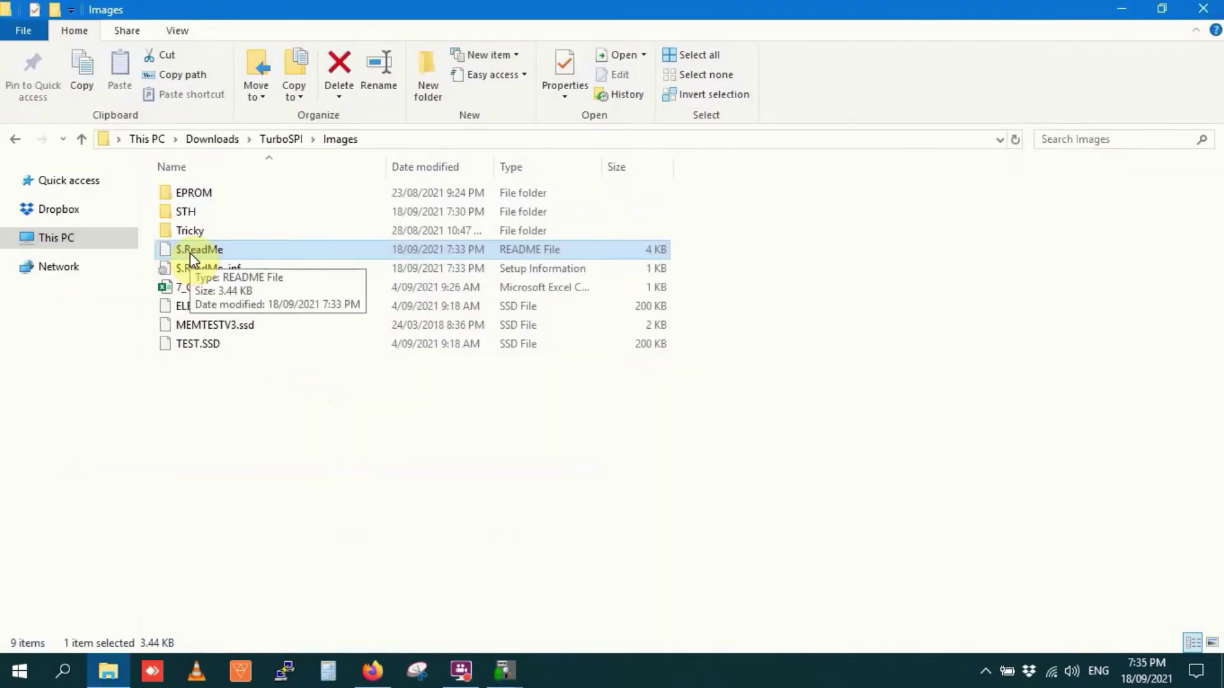
right_click(192, 256)
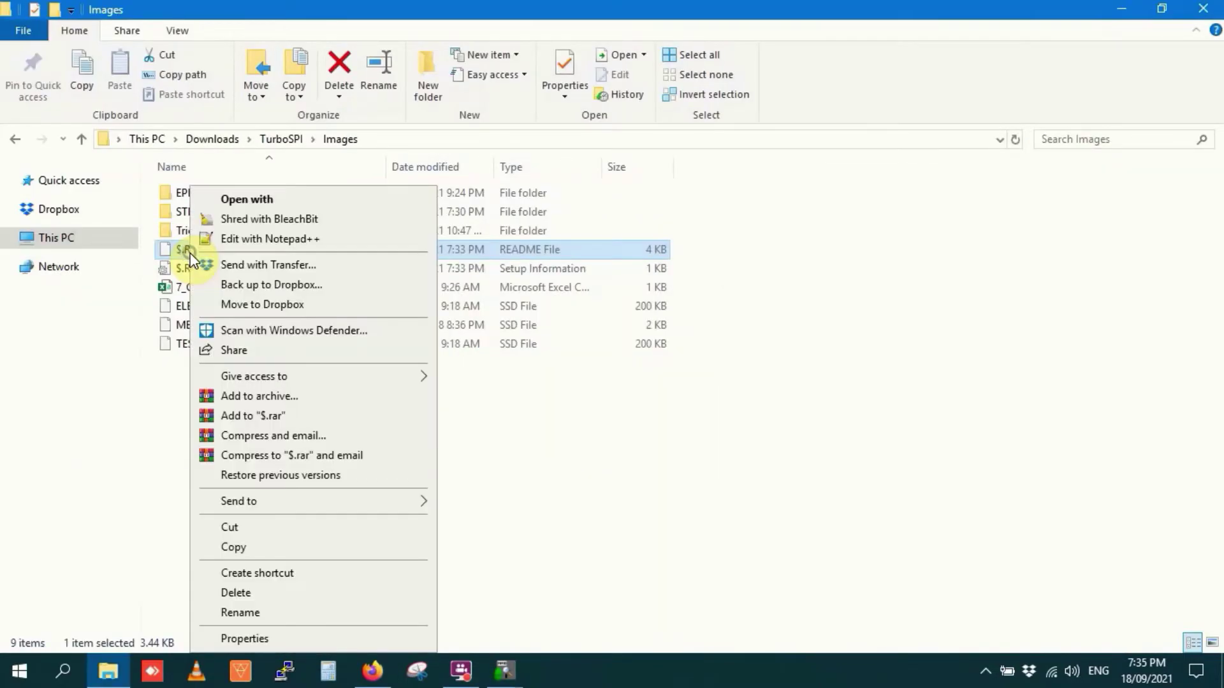
click(255, 239)
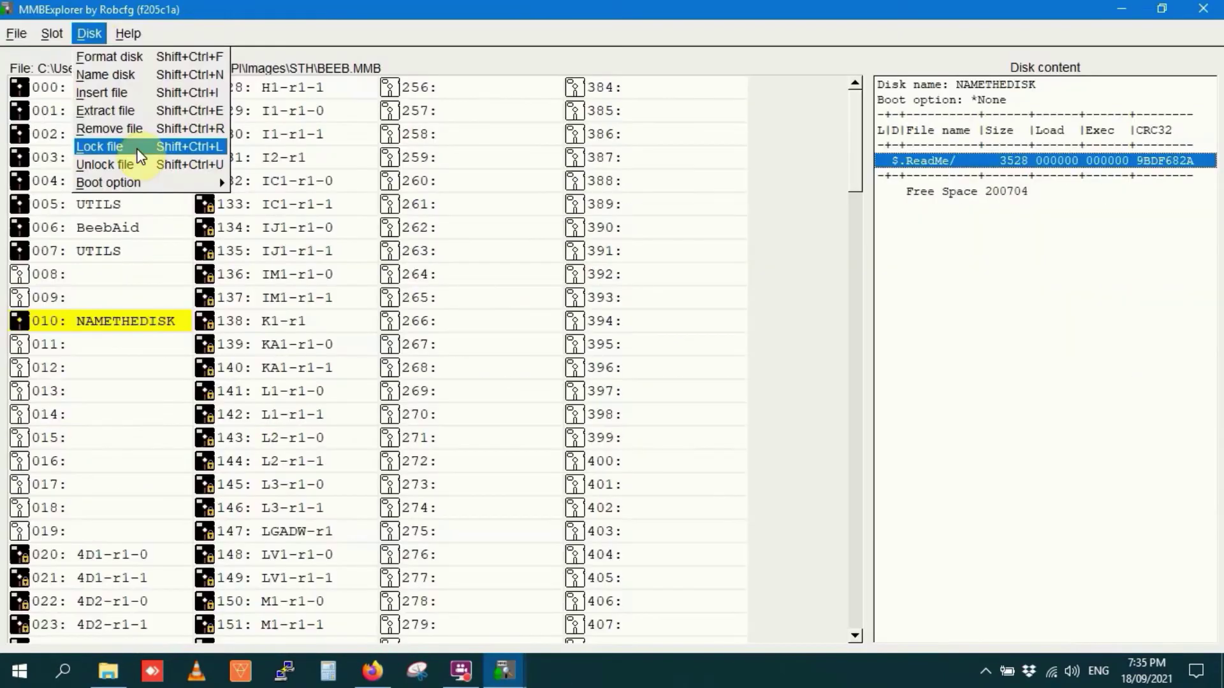
- Lock the ReadMe file on the NAMETHEDISK disk and unlock it again
click(128, 151)
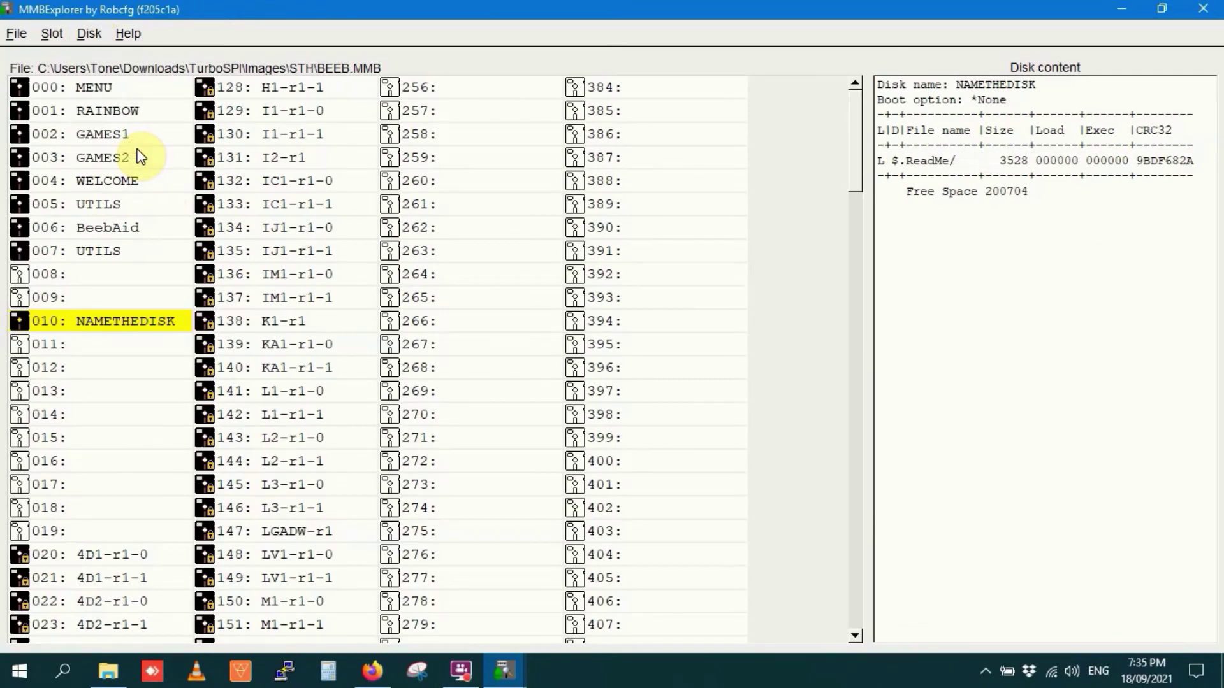
click(965, 163)
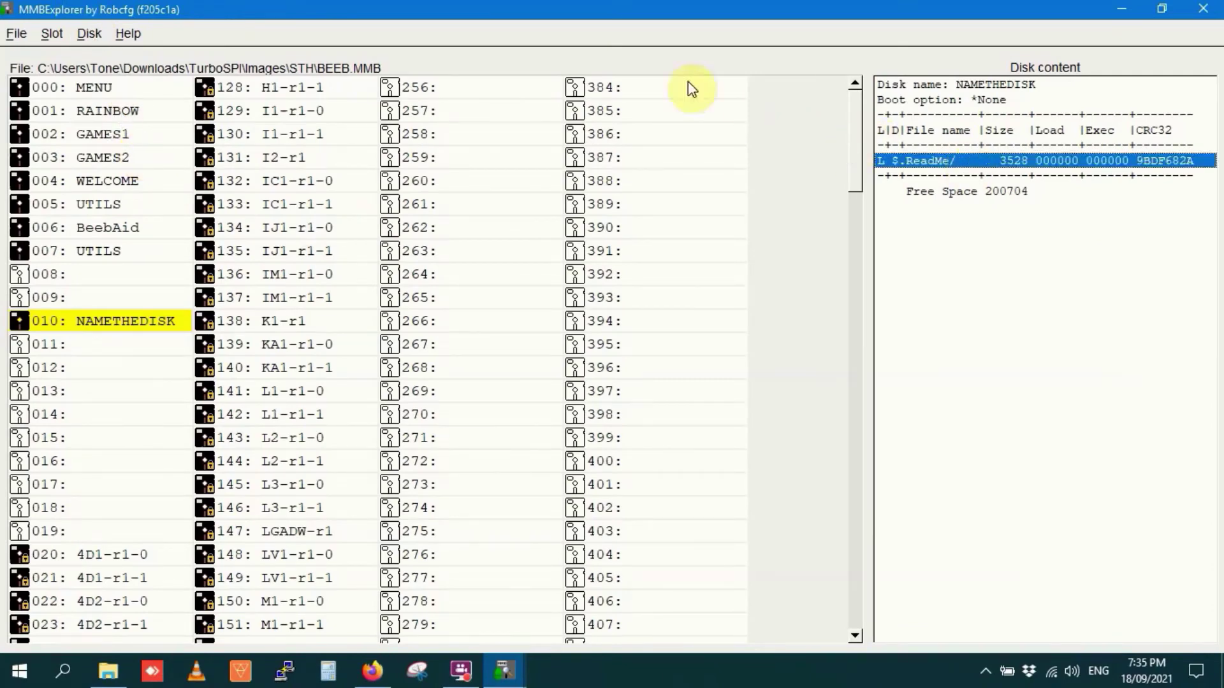
click(89, 33)
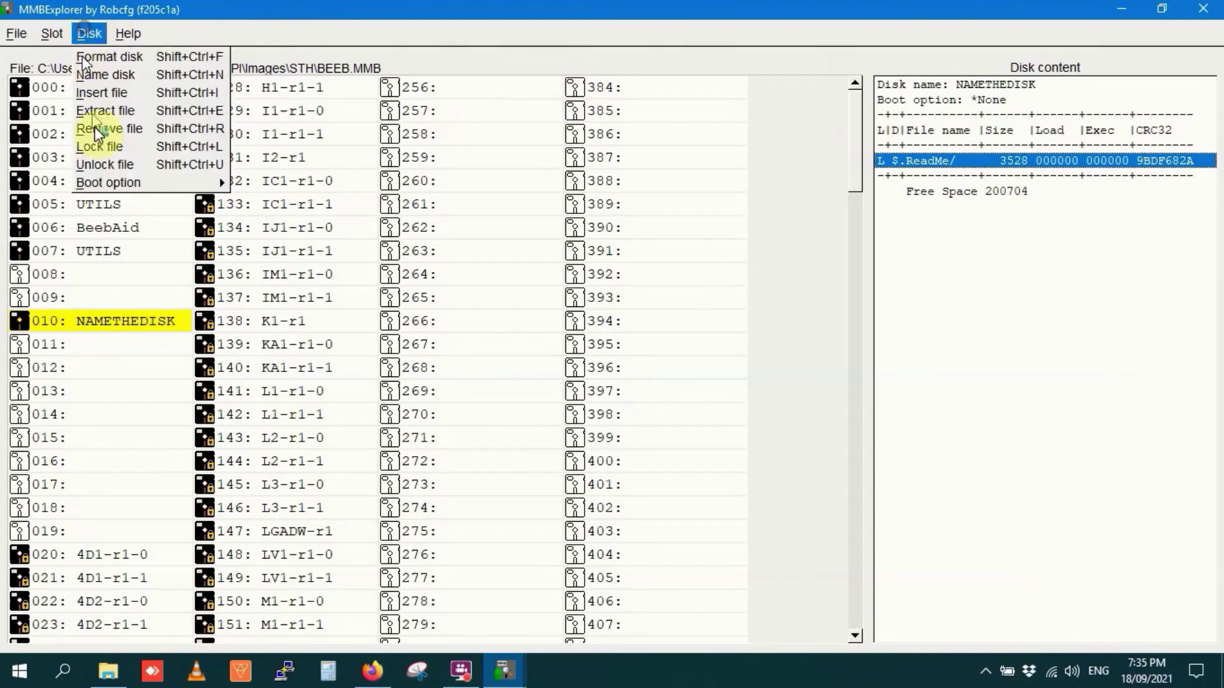
click(102, 165)
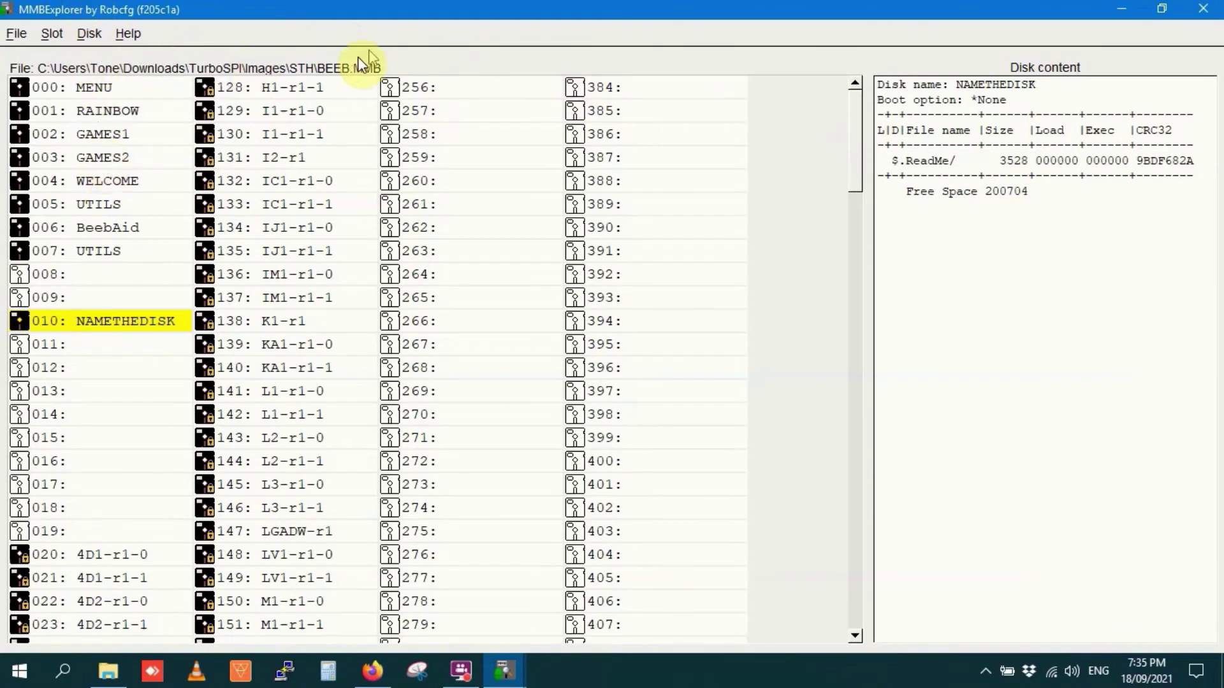
- Remove the ReadMe file from the NAMETHEDISK disk in slot 010
click(937, 160)
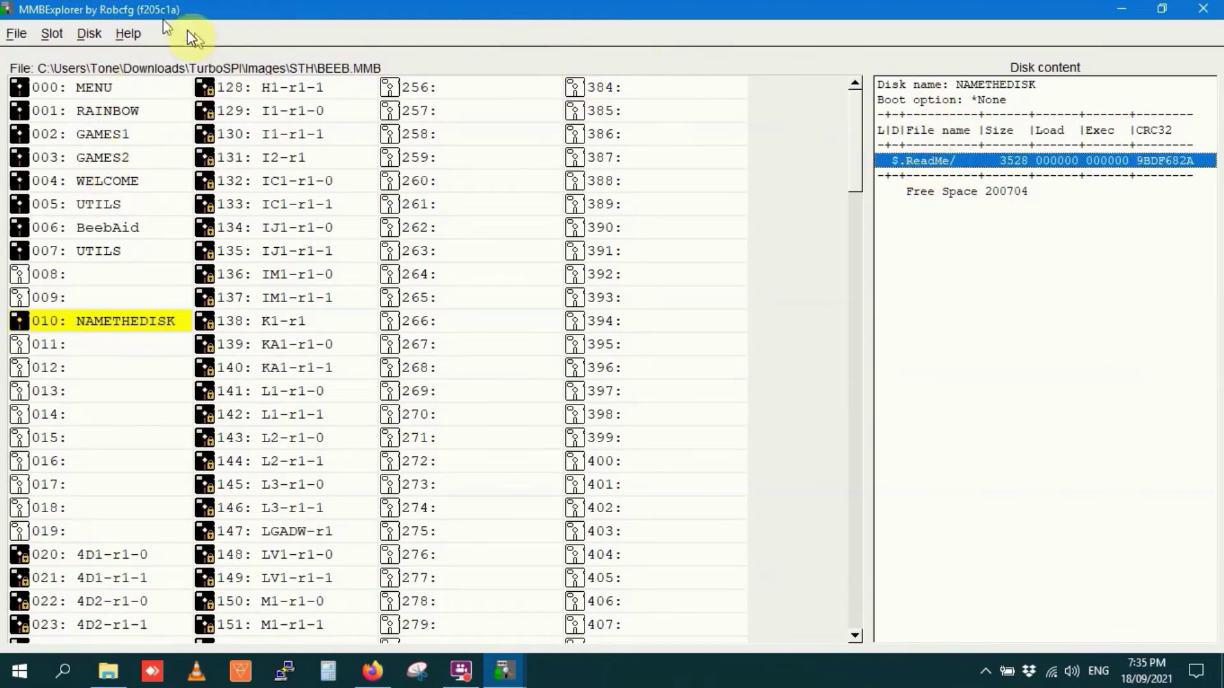
click(90, 33)
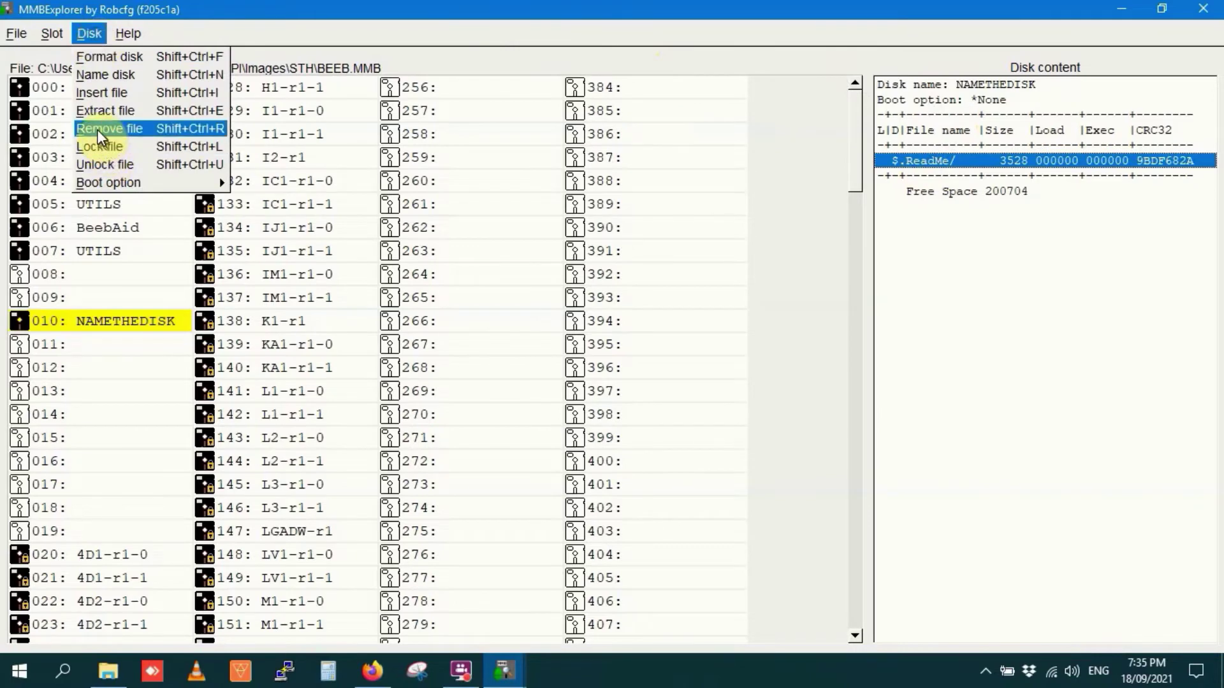
click(100, 130)
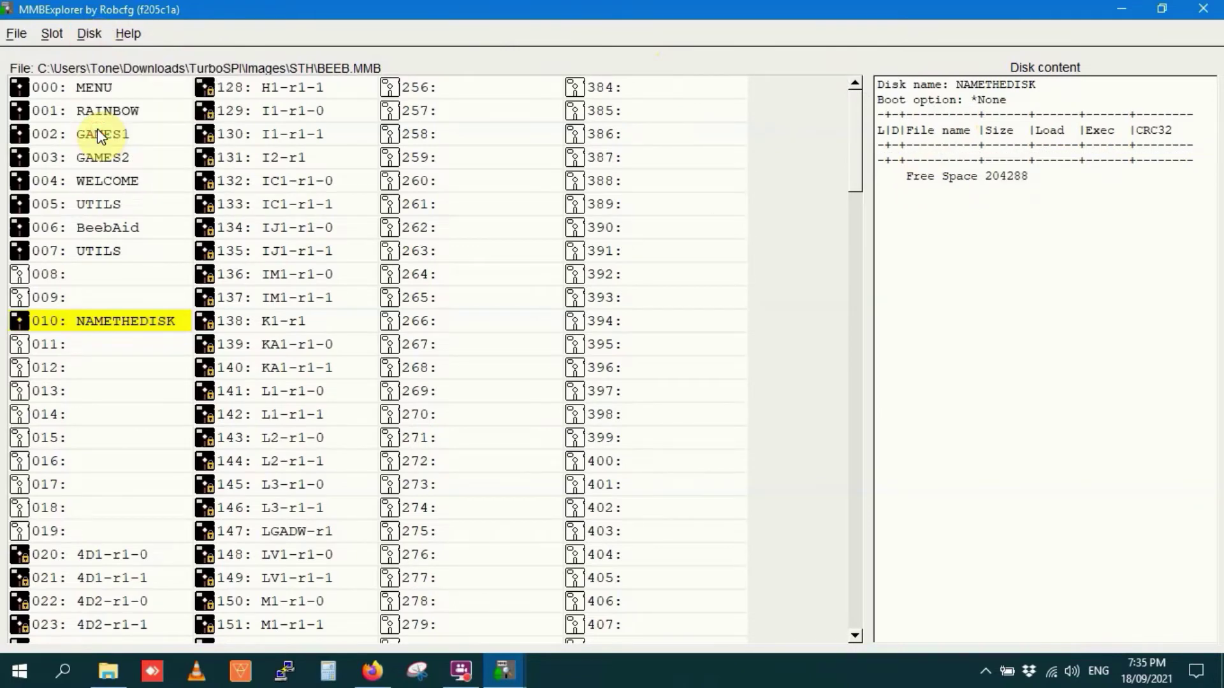
- Look through the boot options available for the NAMETHEDISK disk
click(93, 31)
mouse_move(123, 185)
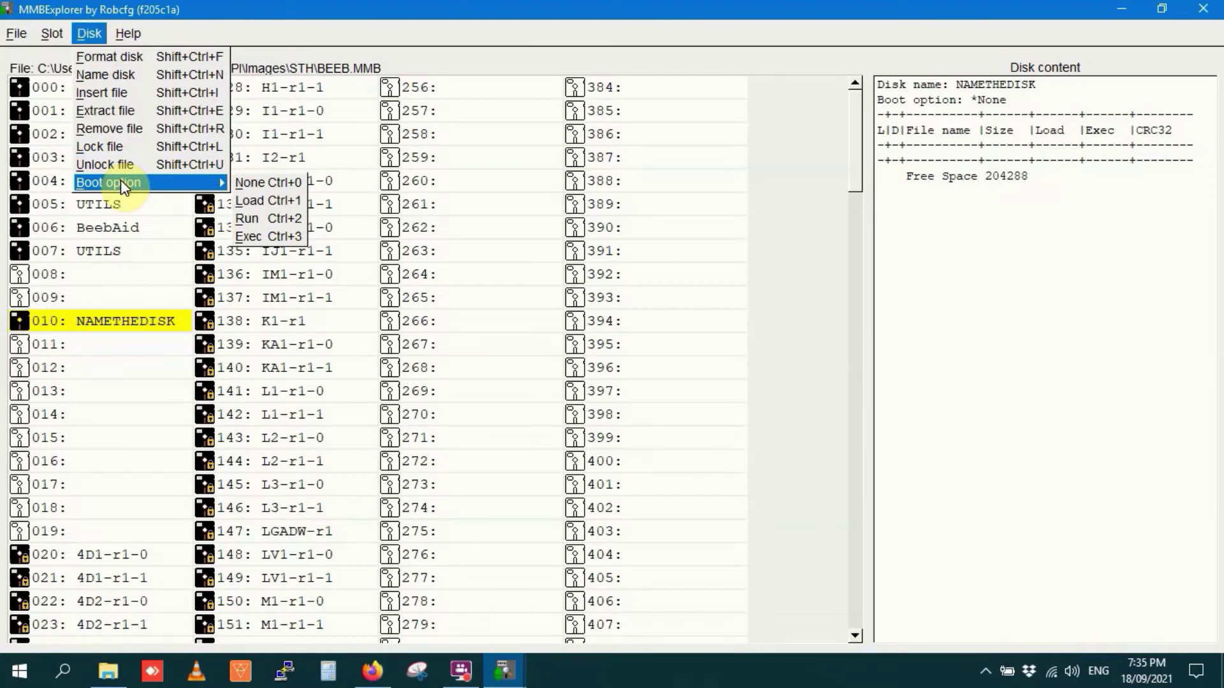
mouse_move(114, 21)
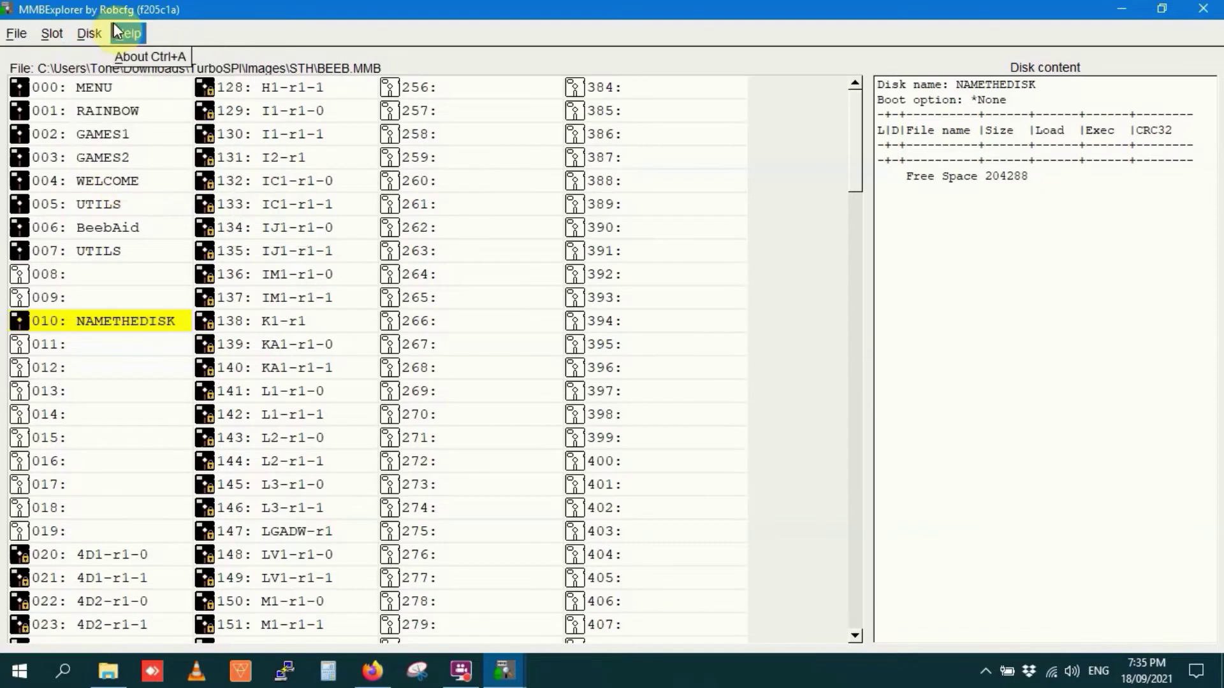
- View the program's version information and close it again
click(136, 57)
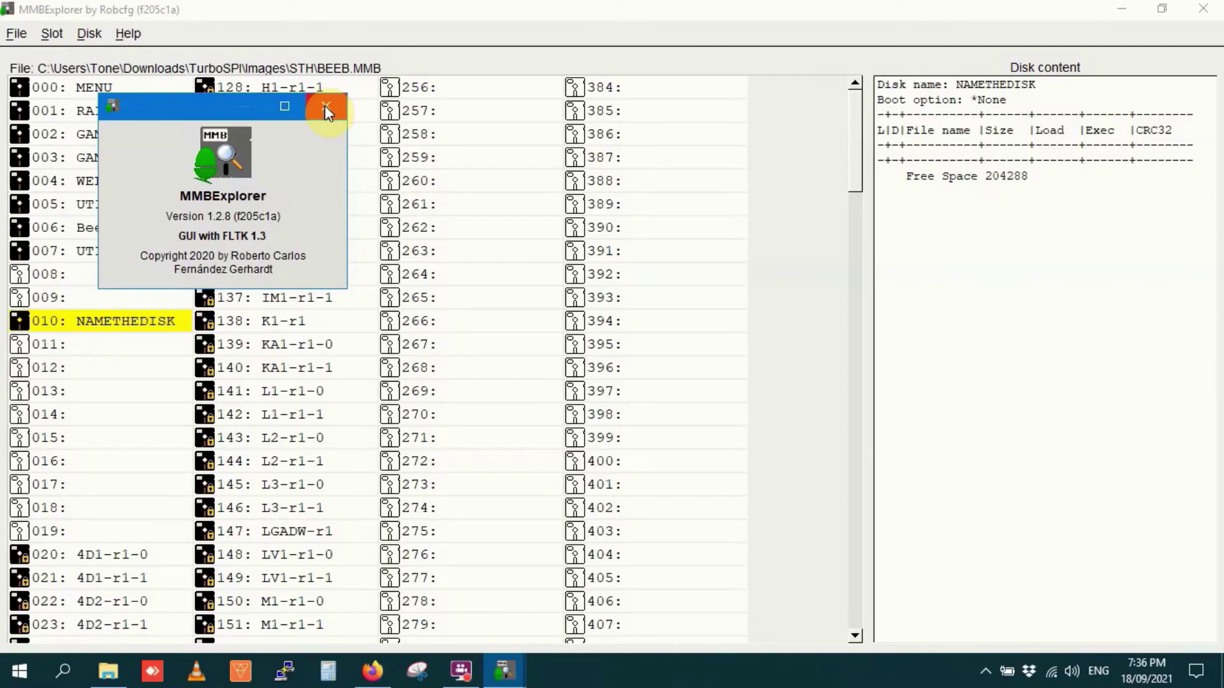
click(325, 110)
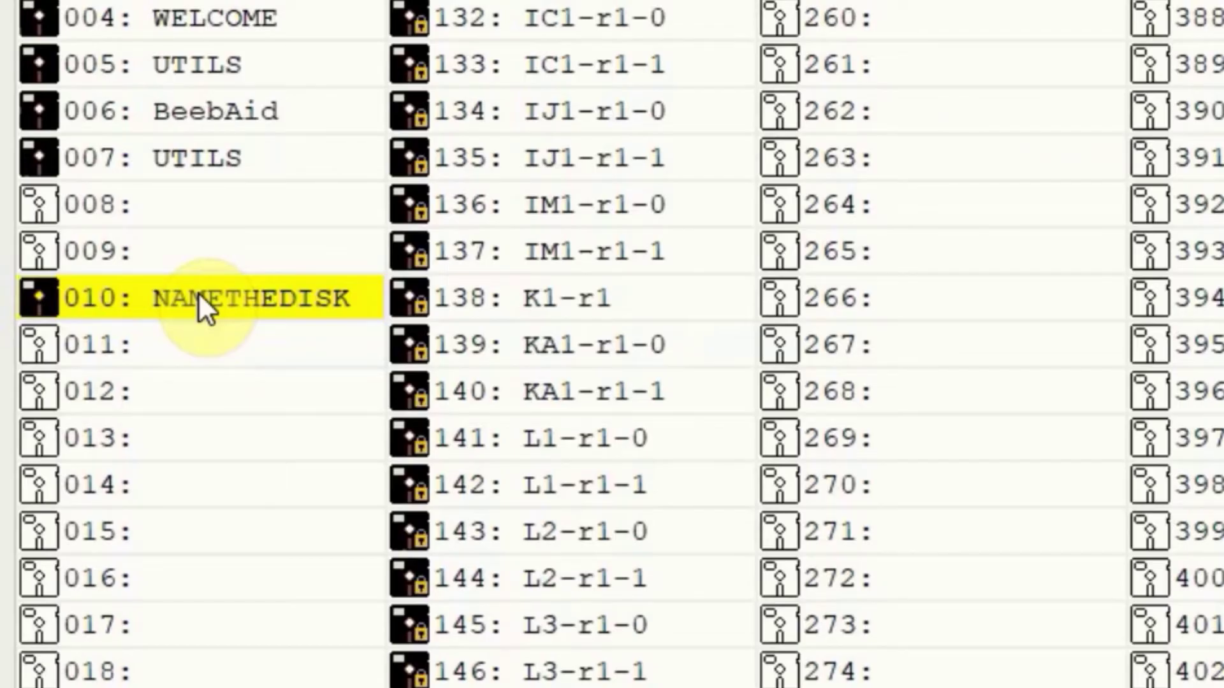
- Format the NAMETHEDISK disk in slot 010 and a blank disk in slot 011
right_click(202, 309)
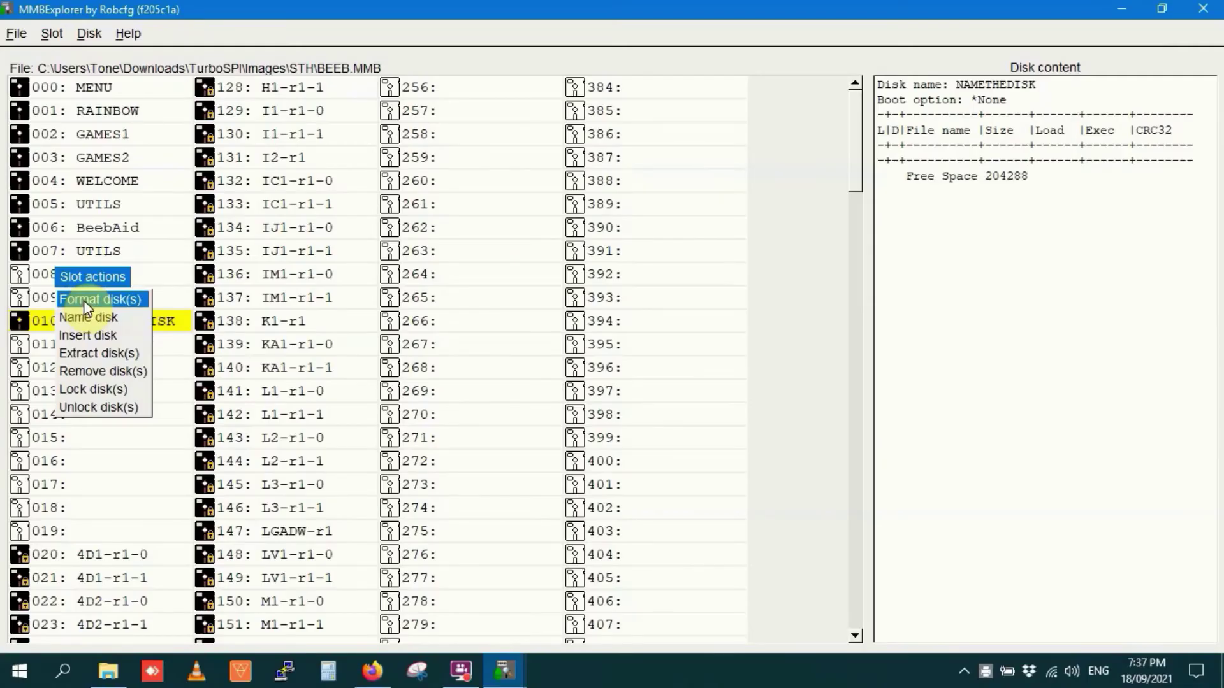
click(86, 300)
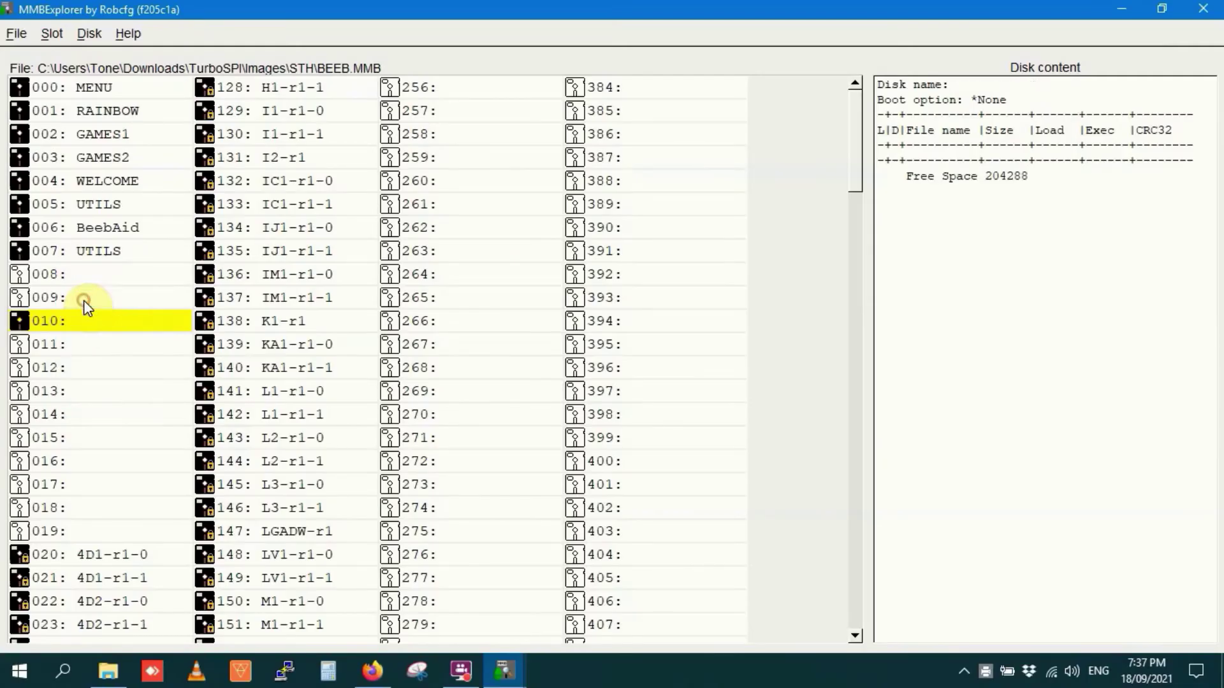
right_click(77, 342)
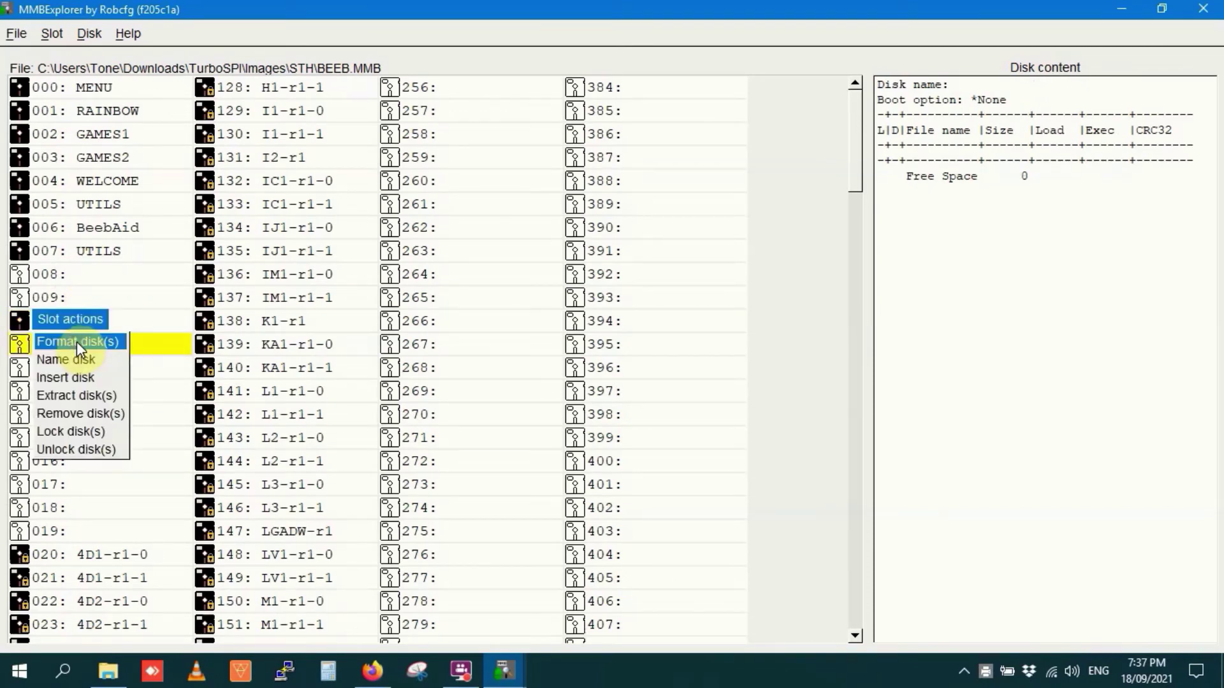
click(74, 342)
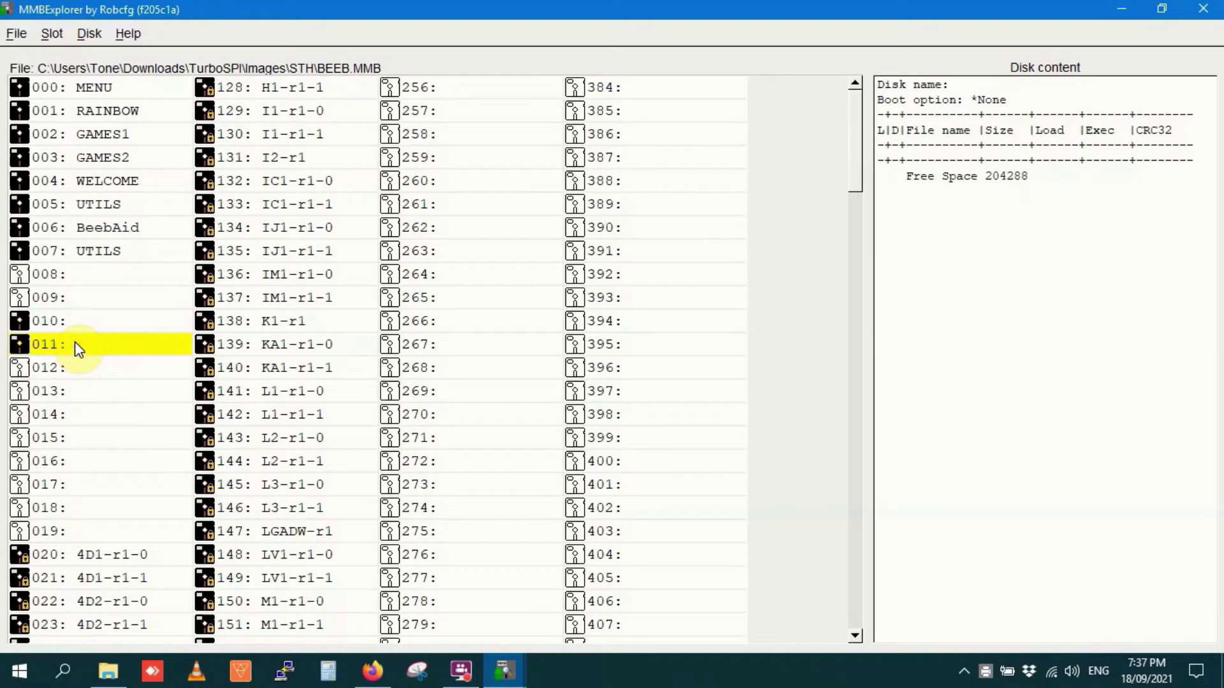
- Name the disk in slot 011 NAMEADISK
right_click(74, 341)
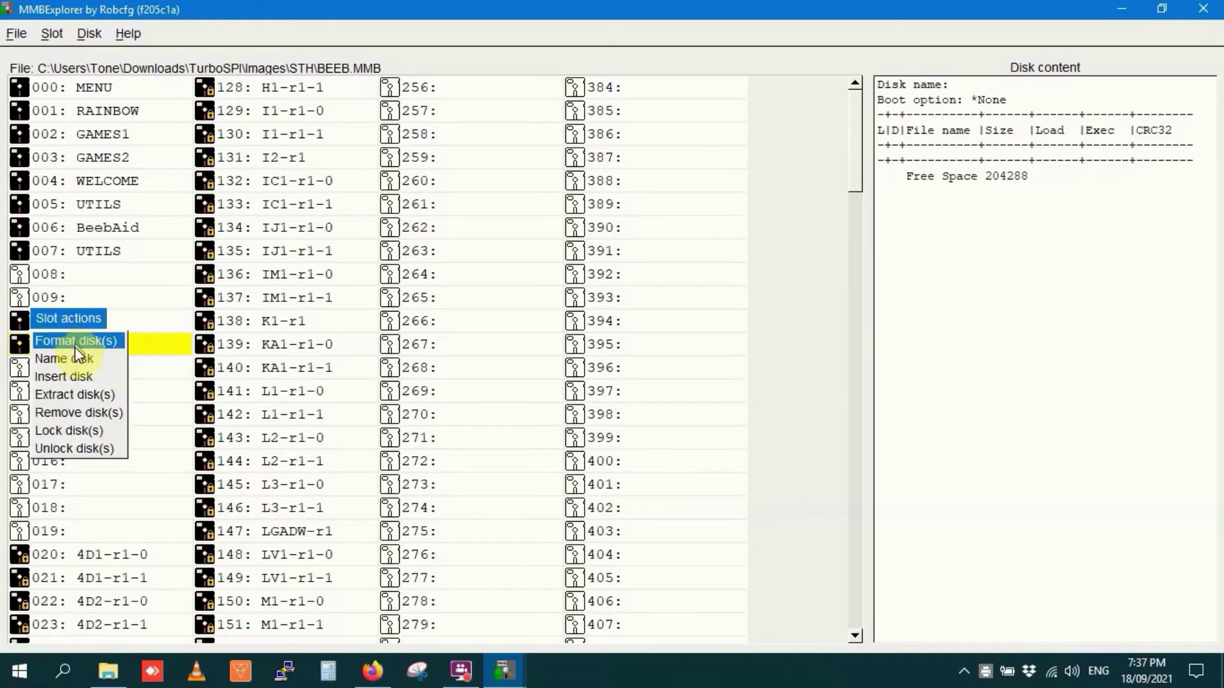
click(74, 357)
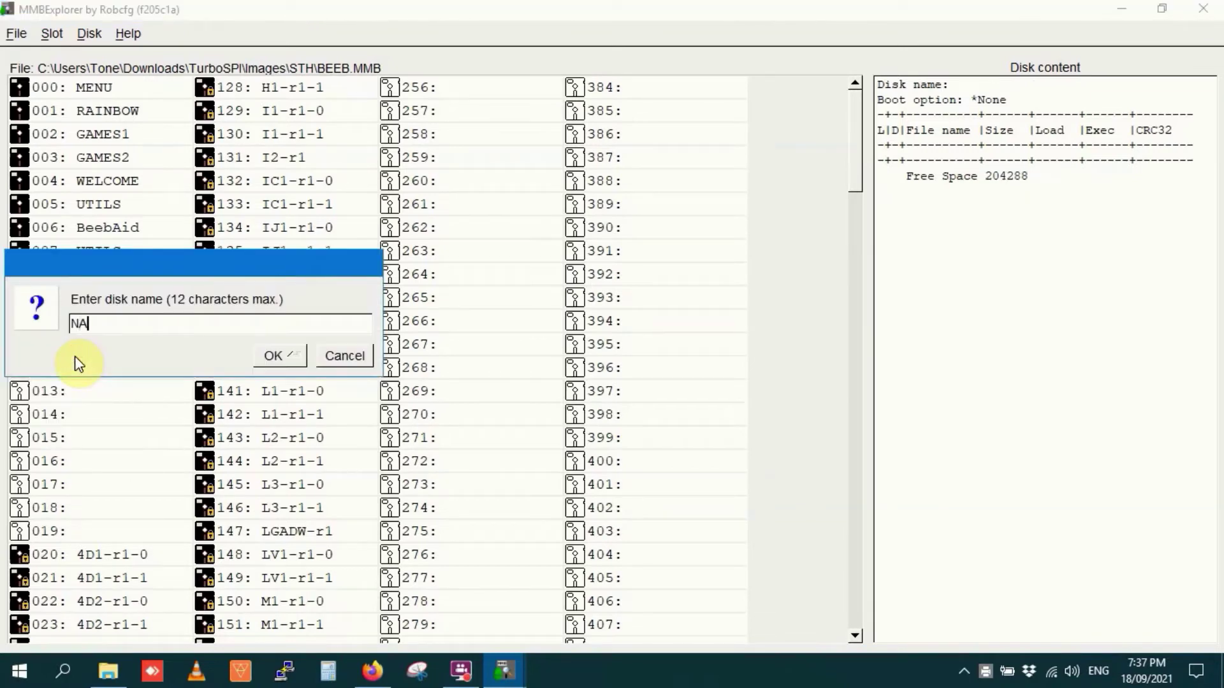
text(NAMEADISK)
key(Return)
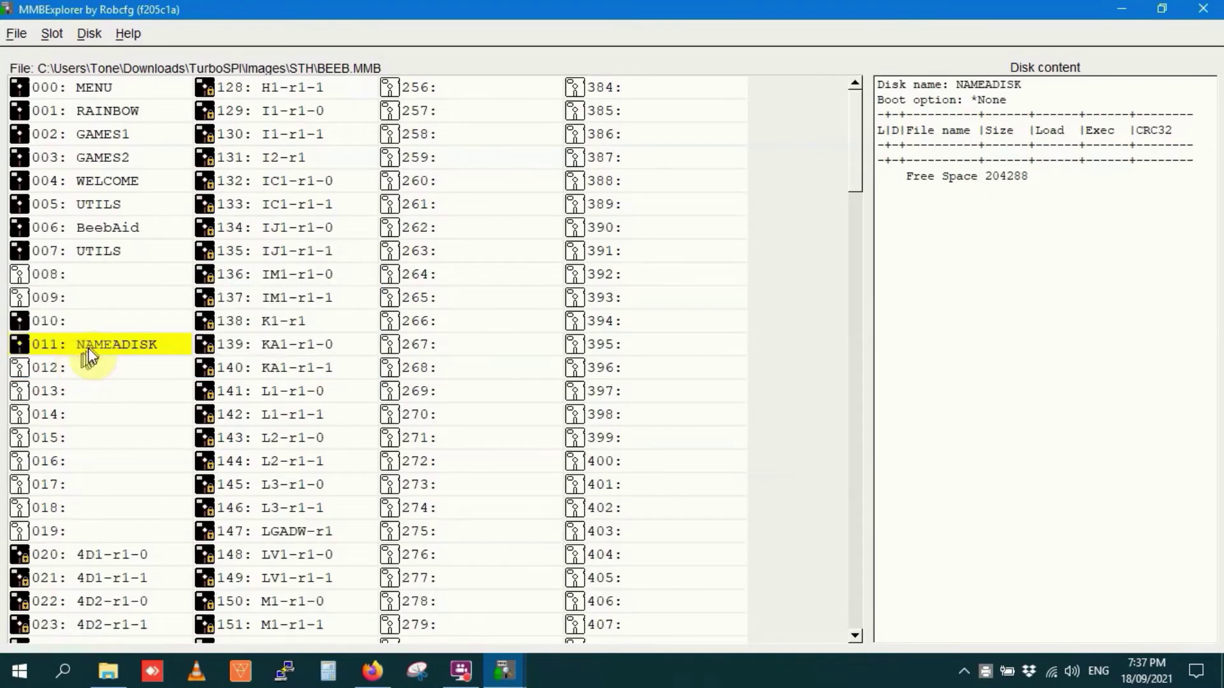
- Insert the UTILS.ssd disk image from the STH folder into empty slot 012
click(91, 344)
right_click(92, 348)
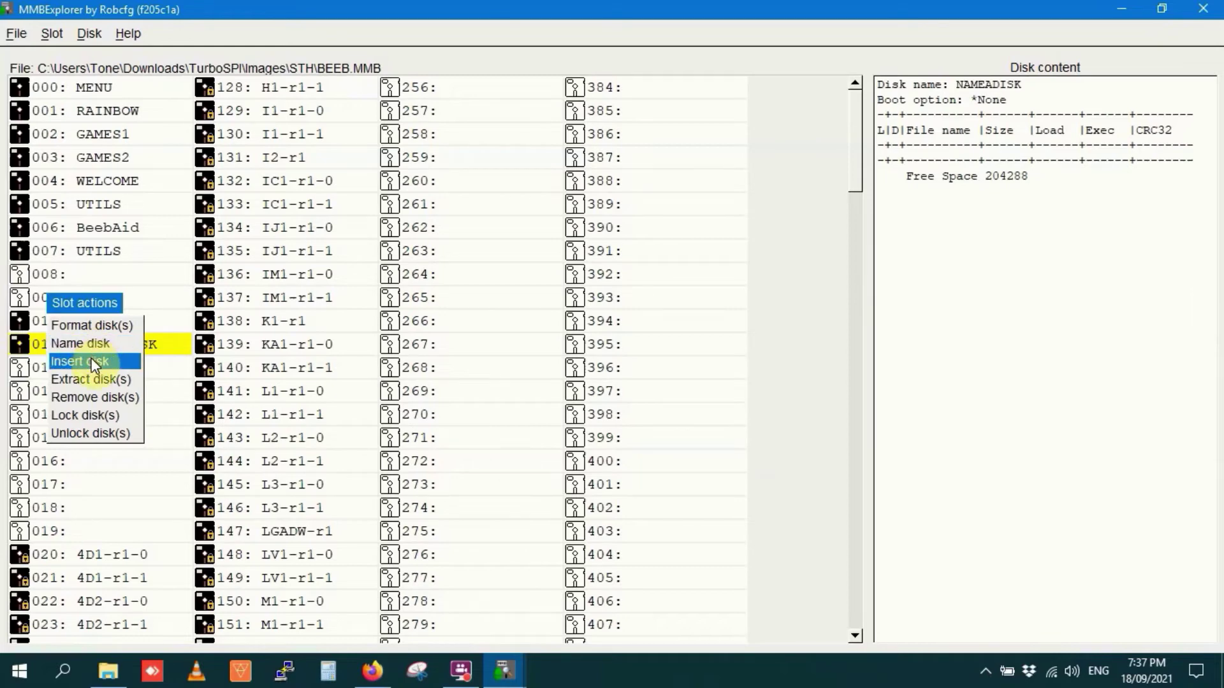
click(91, 362)
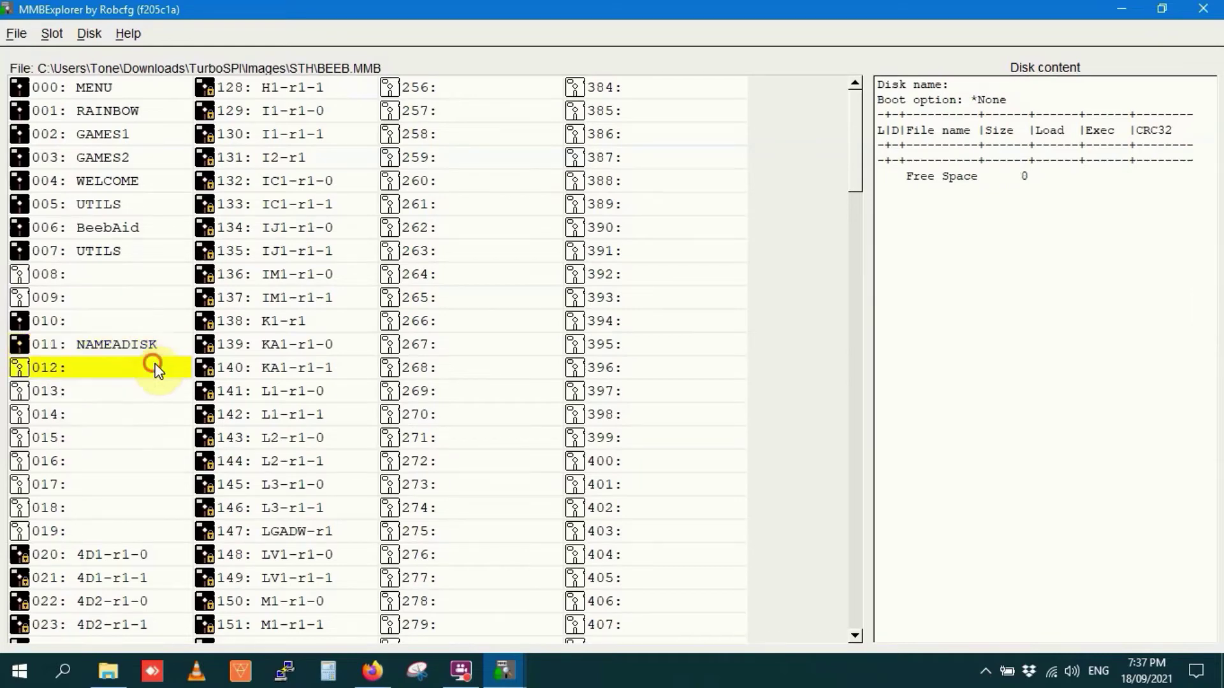
right_click(90, 360)
click(90, 376)
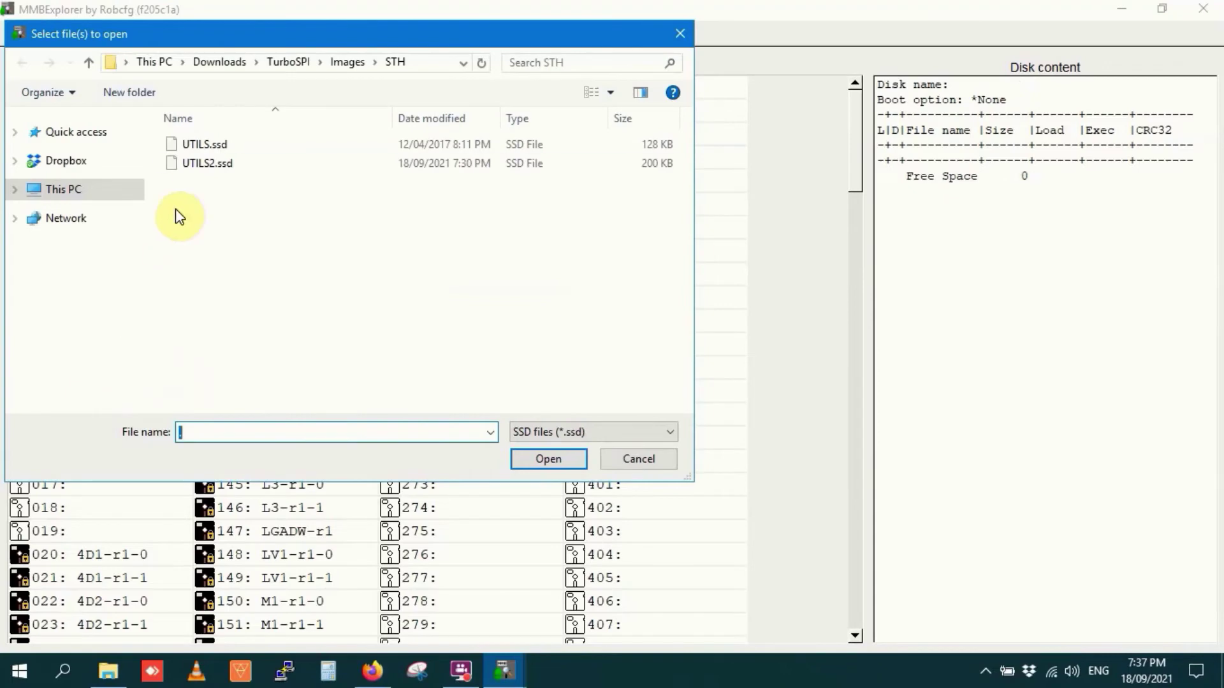
click(193, 146)
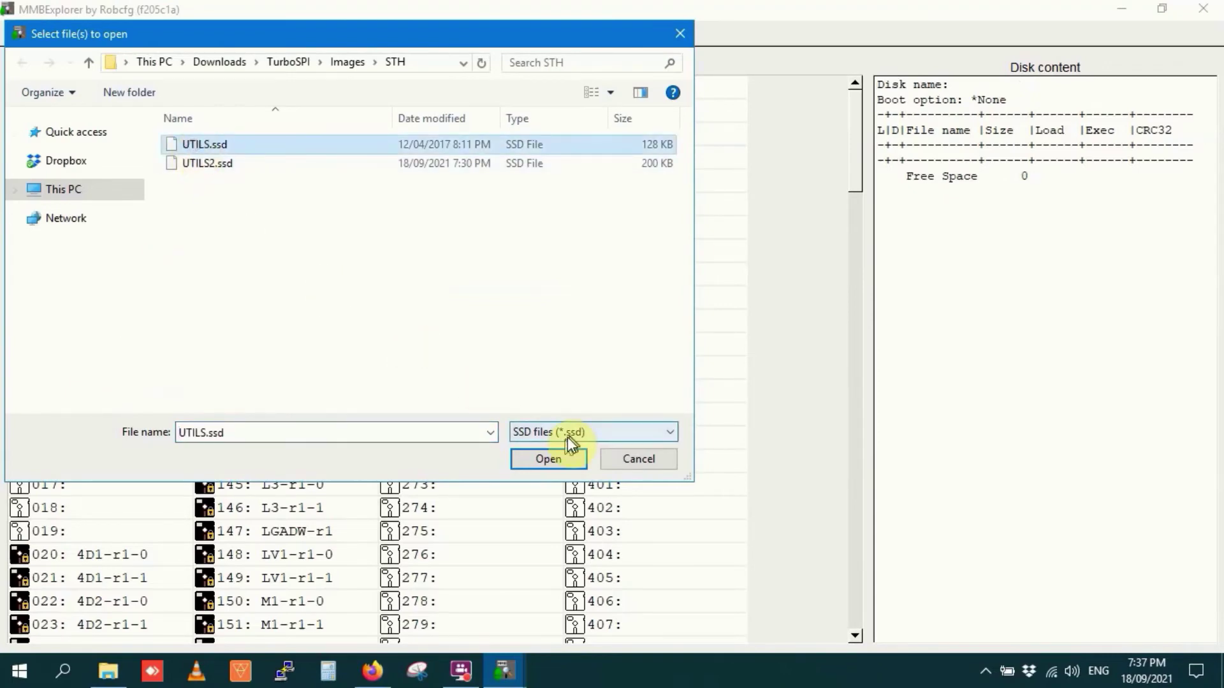
click(553, 455)
right_click(96, 369)
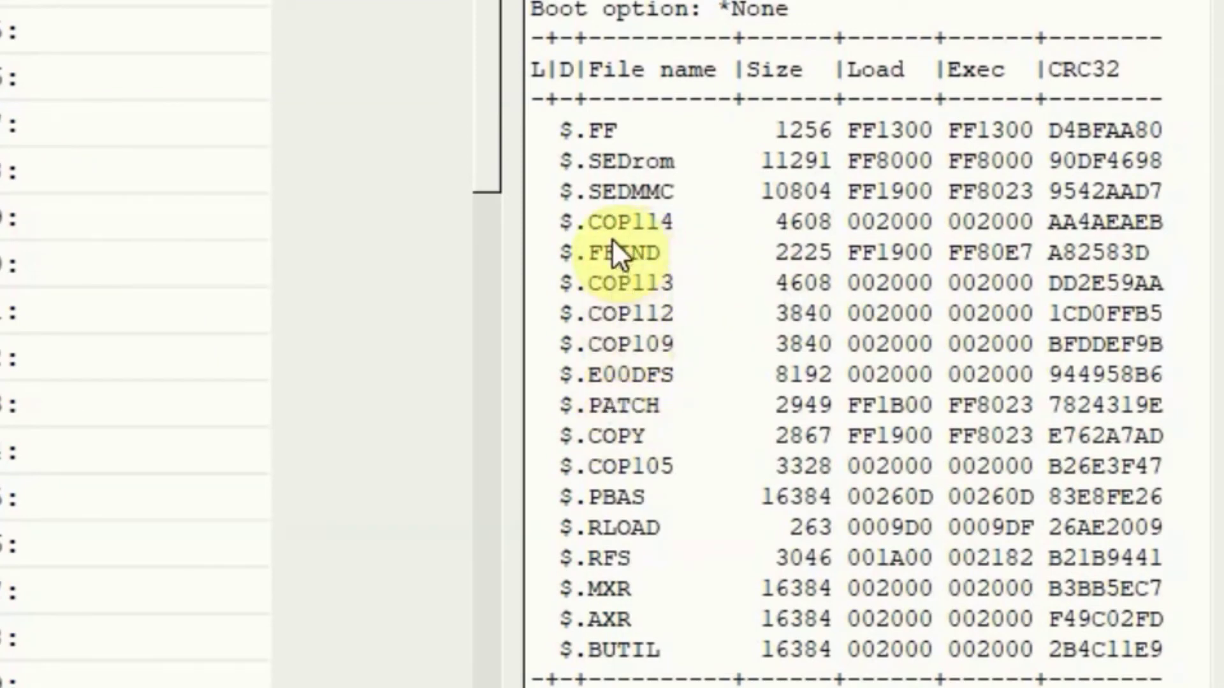
- Insert ReadMe.txt from the STH folder into the UTILS disk in slot 012
click(595, 131)
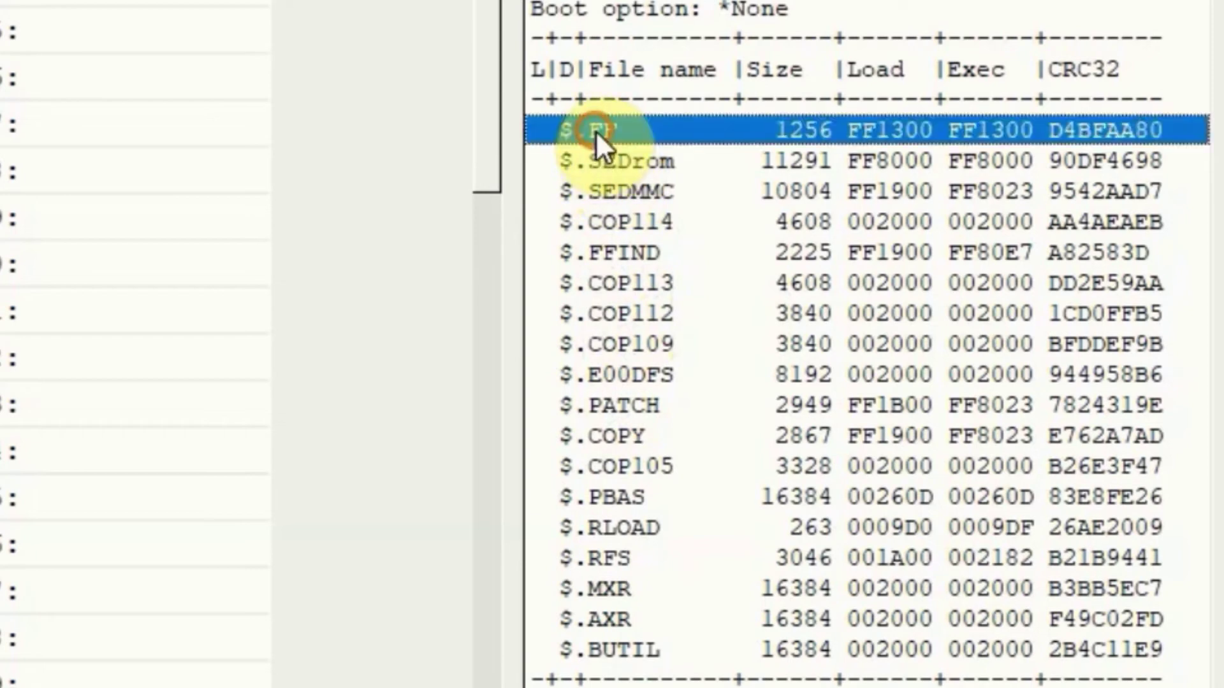
right_click(596, 131)
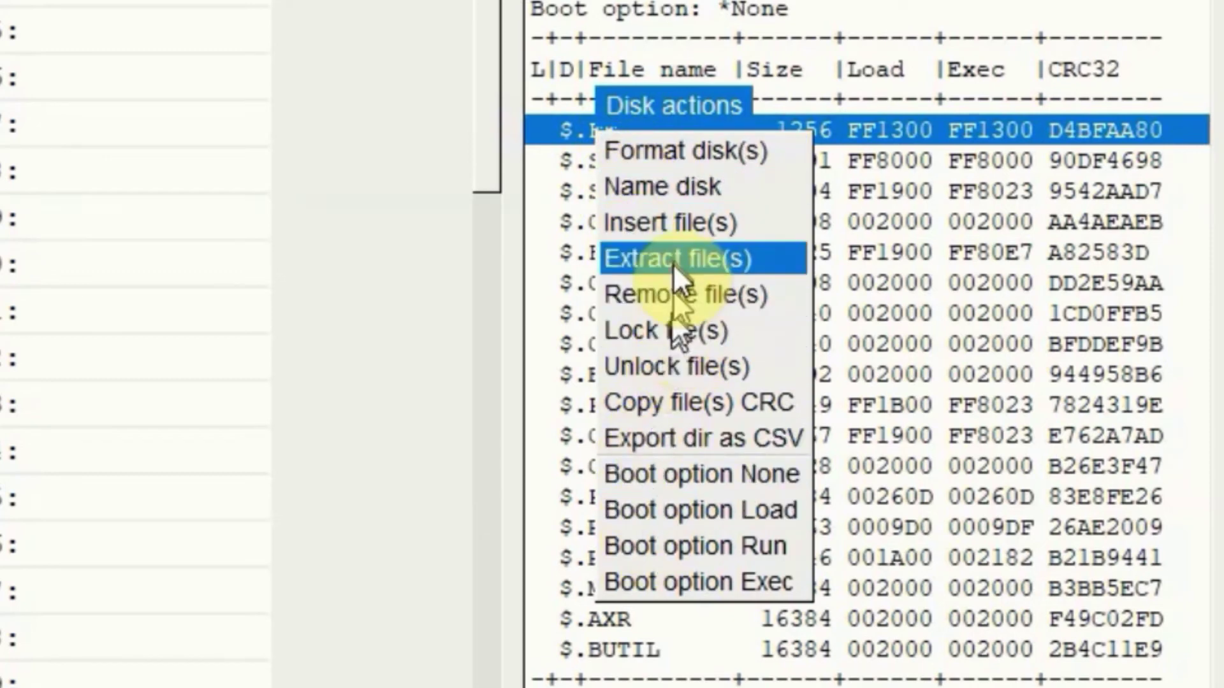
click(671, 216)
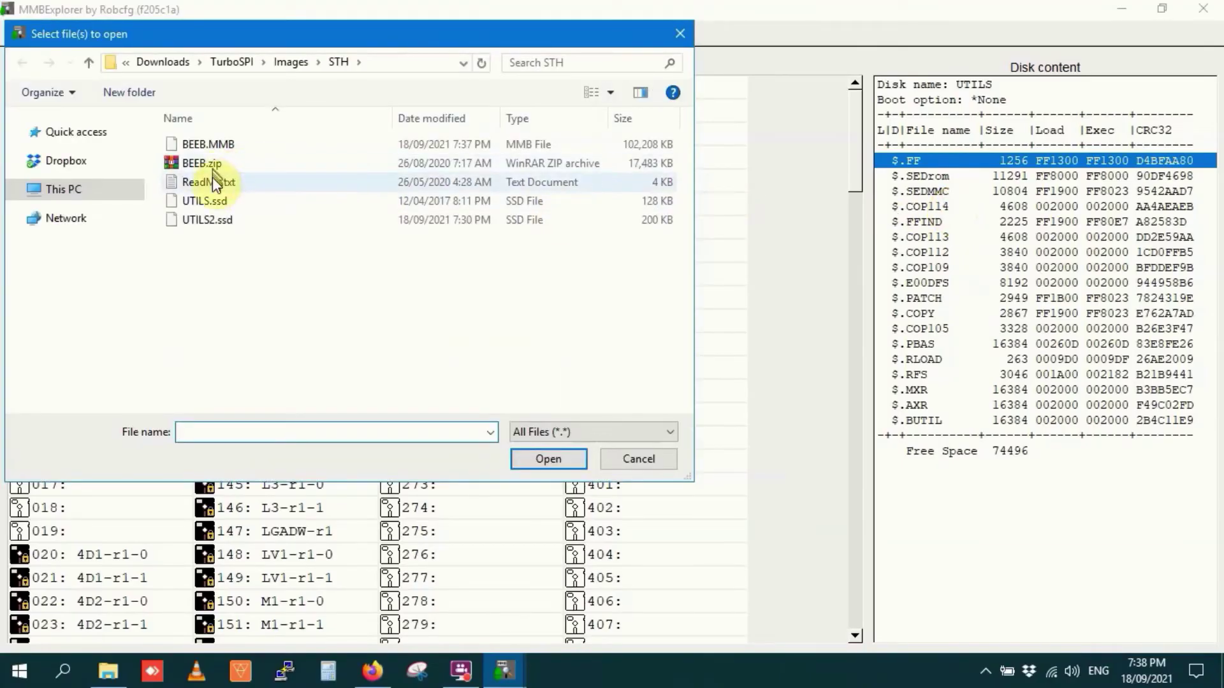
click(212, 182)
click(578, 460)
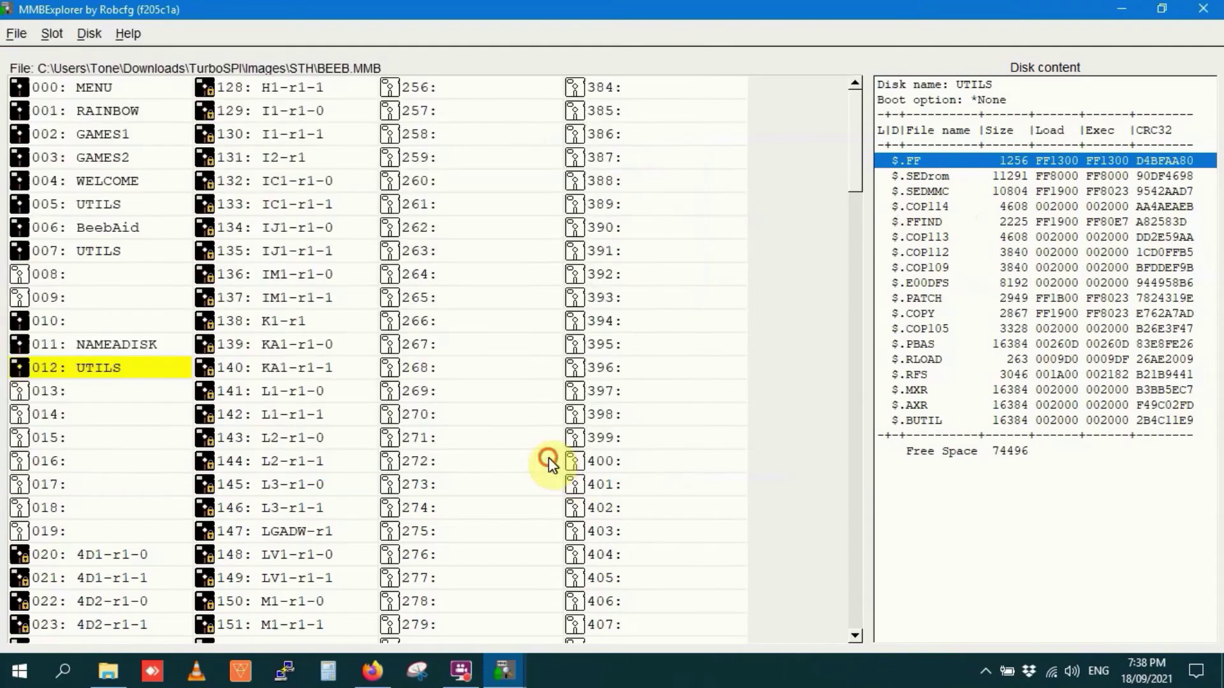
click(937, 438)
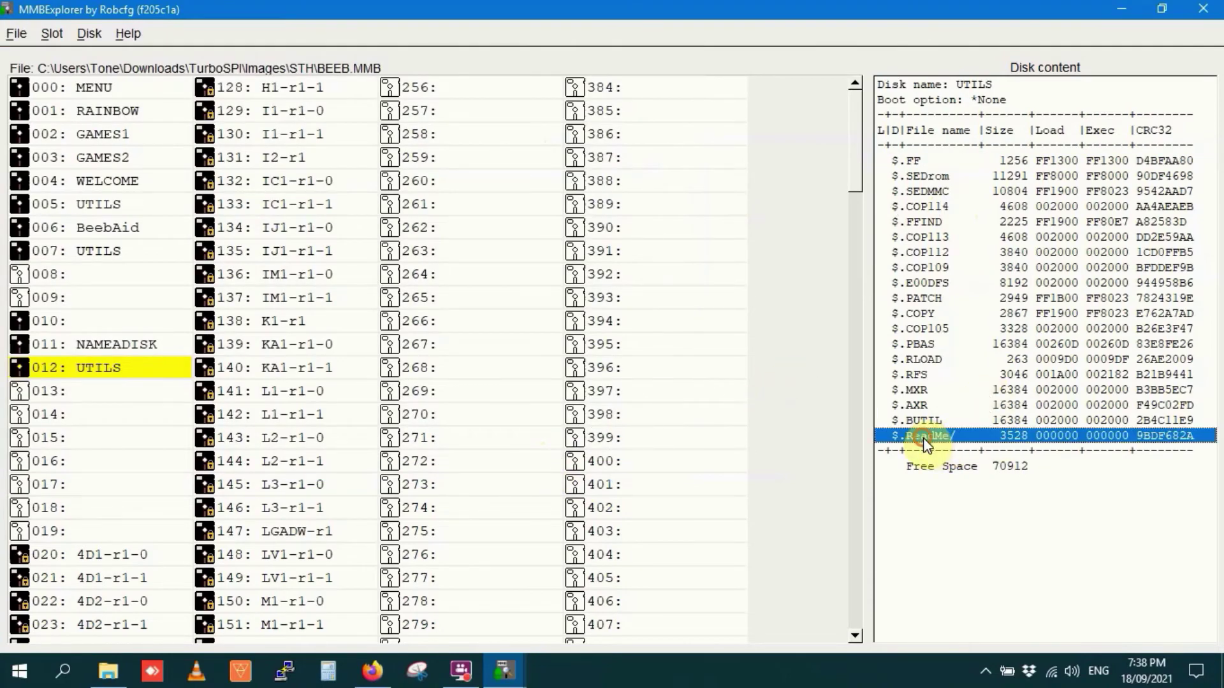
right_click(923, 438)
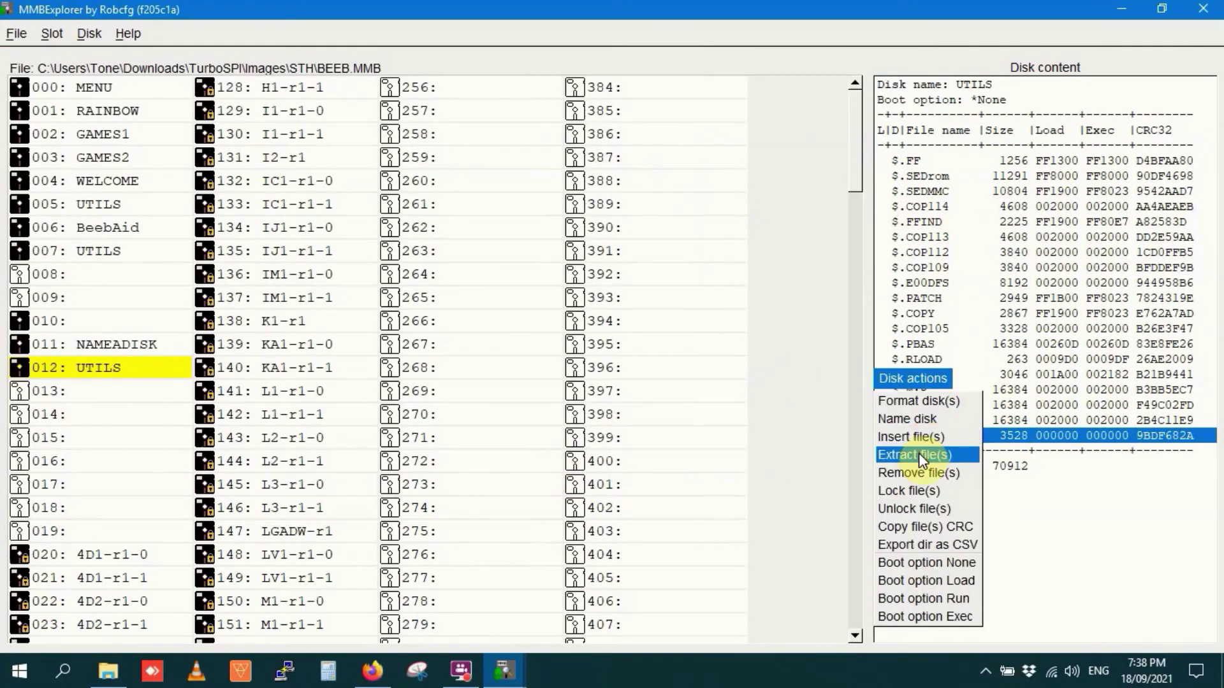
click(918, 185)
click(911, 164)
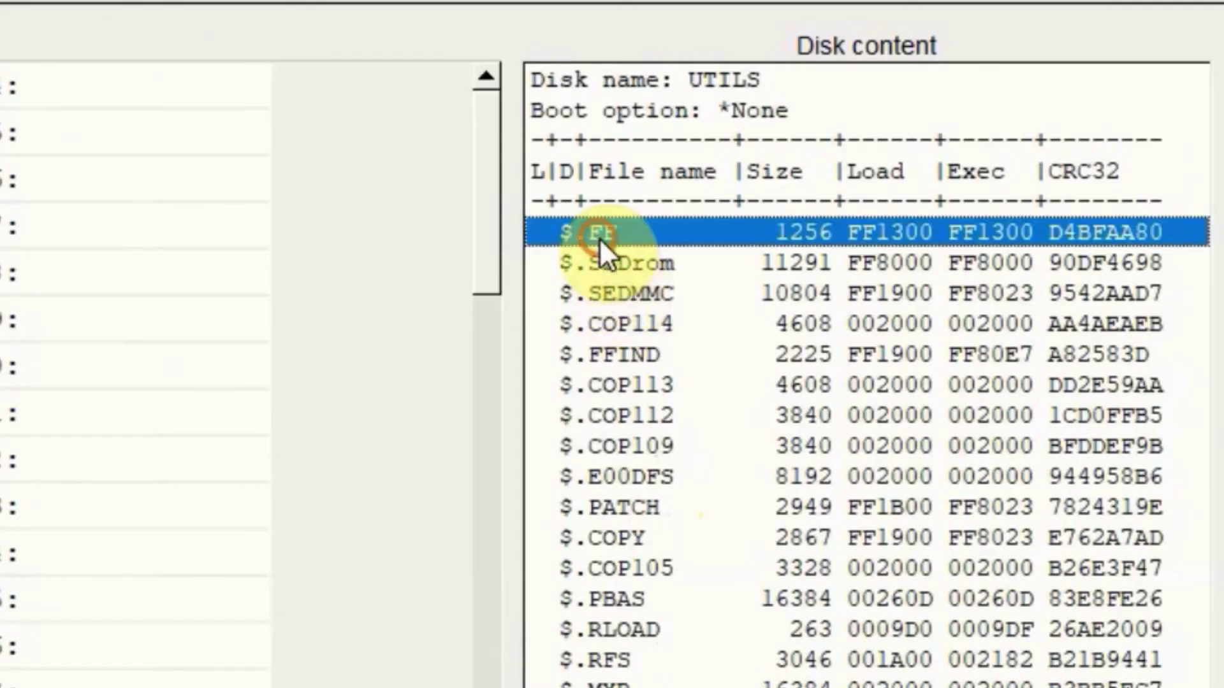
- Extract the SEDrom file from the UTILS disk to the Images folder and check the extracted files in File Explorer
click(604, 260)
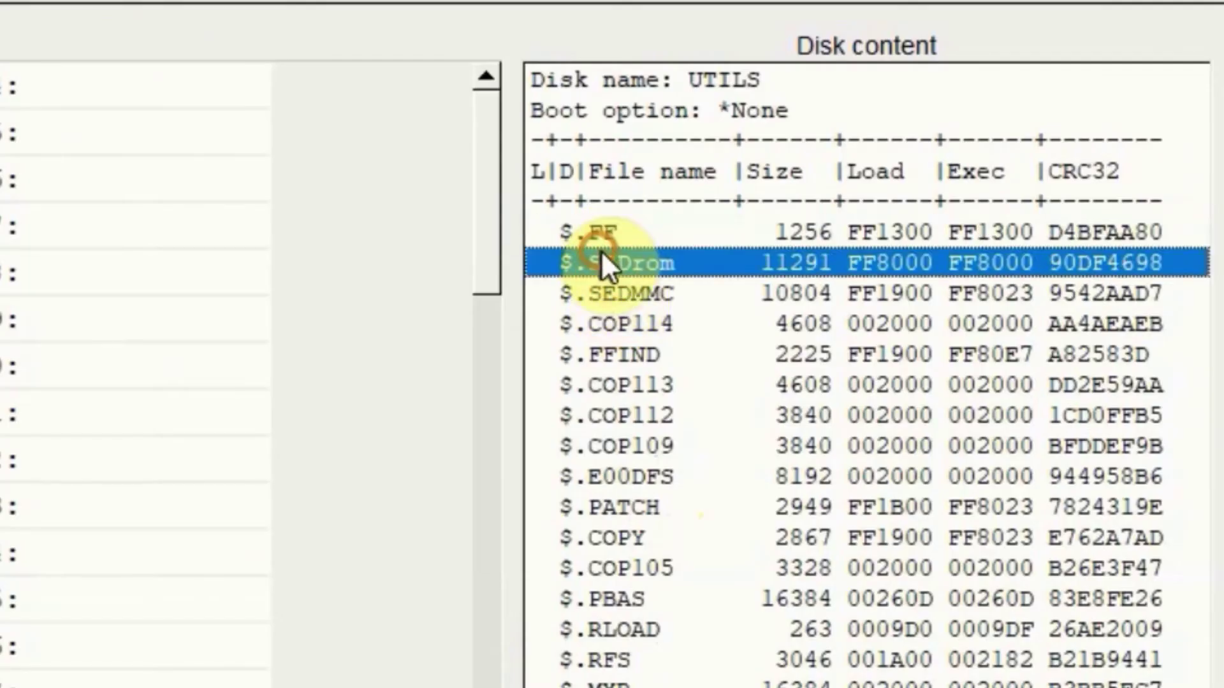
right_click(635, 267)
click(611, 304)
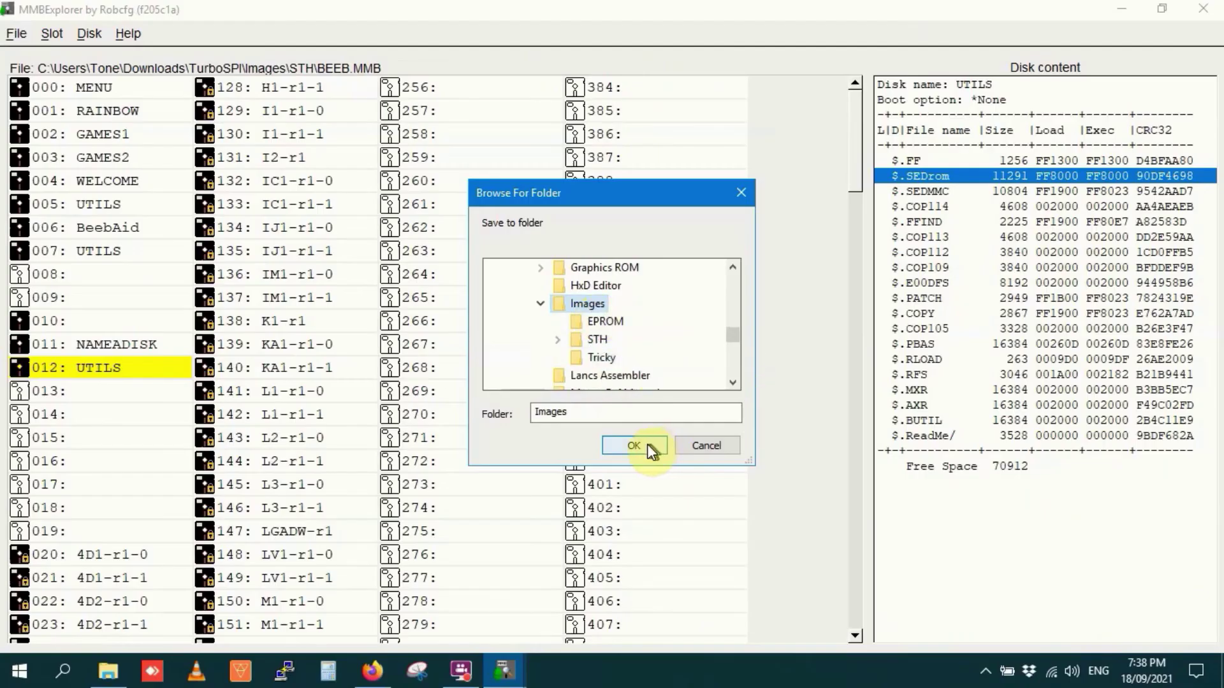
click(645, 446)
key(alt+Tab)
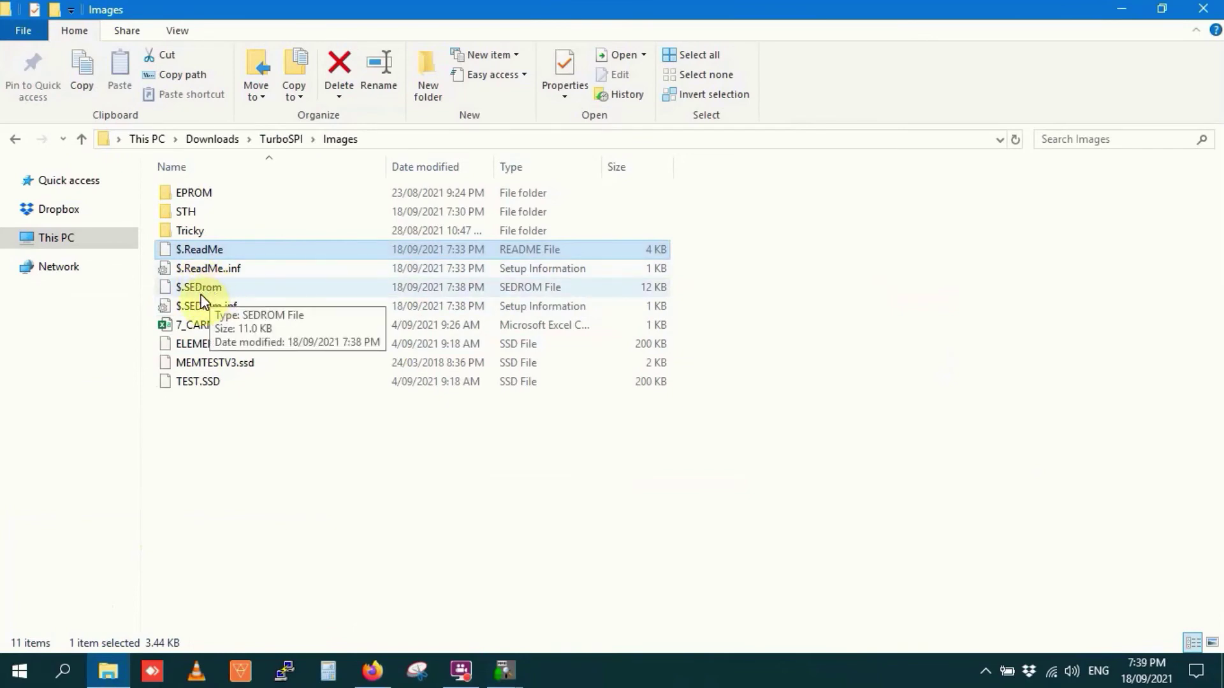
- Switch back to MMBExplorer and remove the SEDrom file from the UTILS disk
click(504, 670)
click(918, 99)
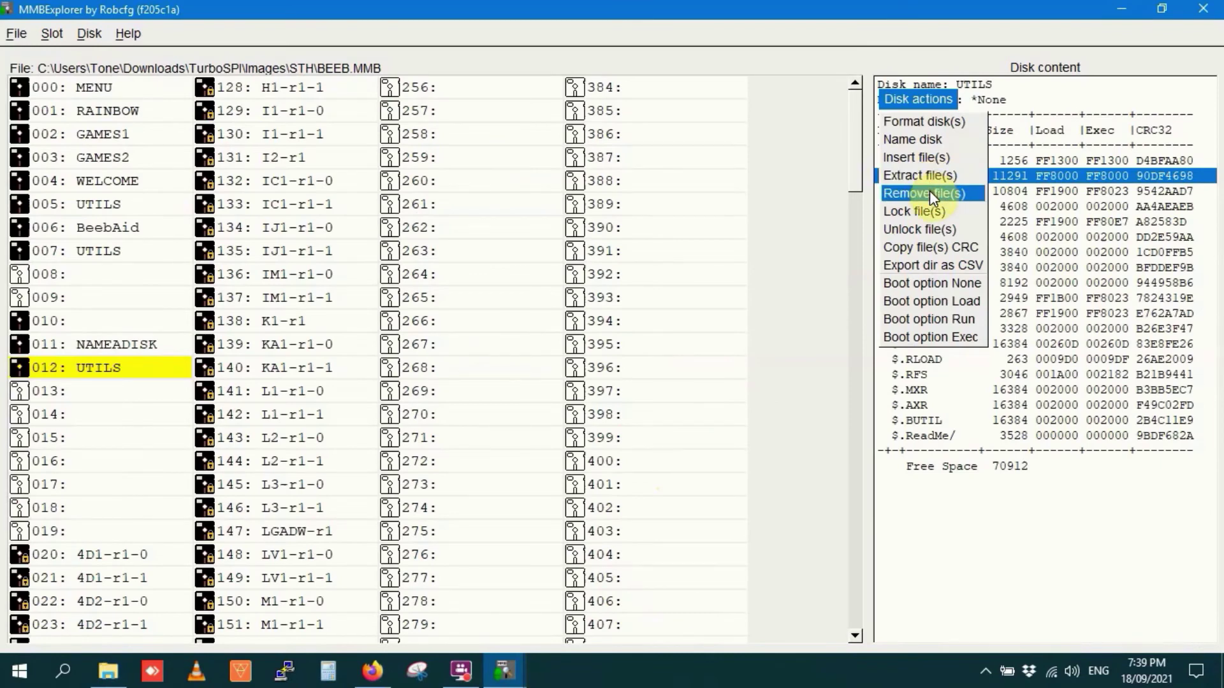
click(929, 193)
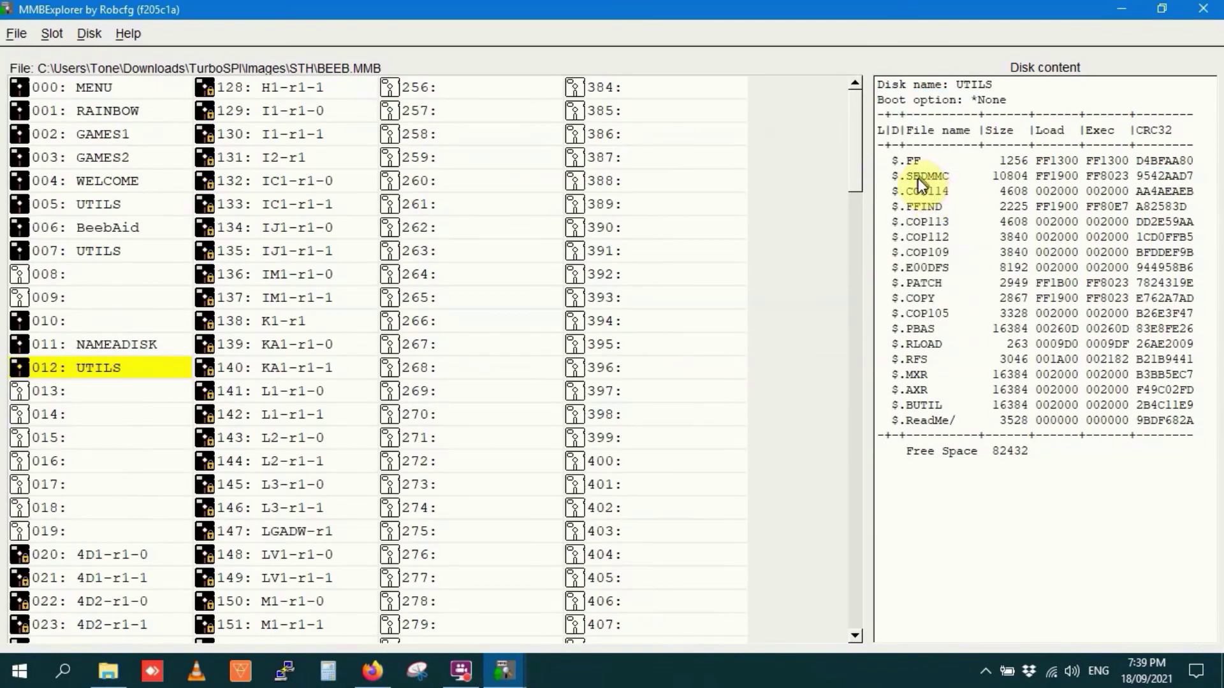
- Insert the extracted $.SEDrom file from the Images folder into the UTILS disk in slot 012
click(920, 187)
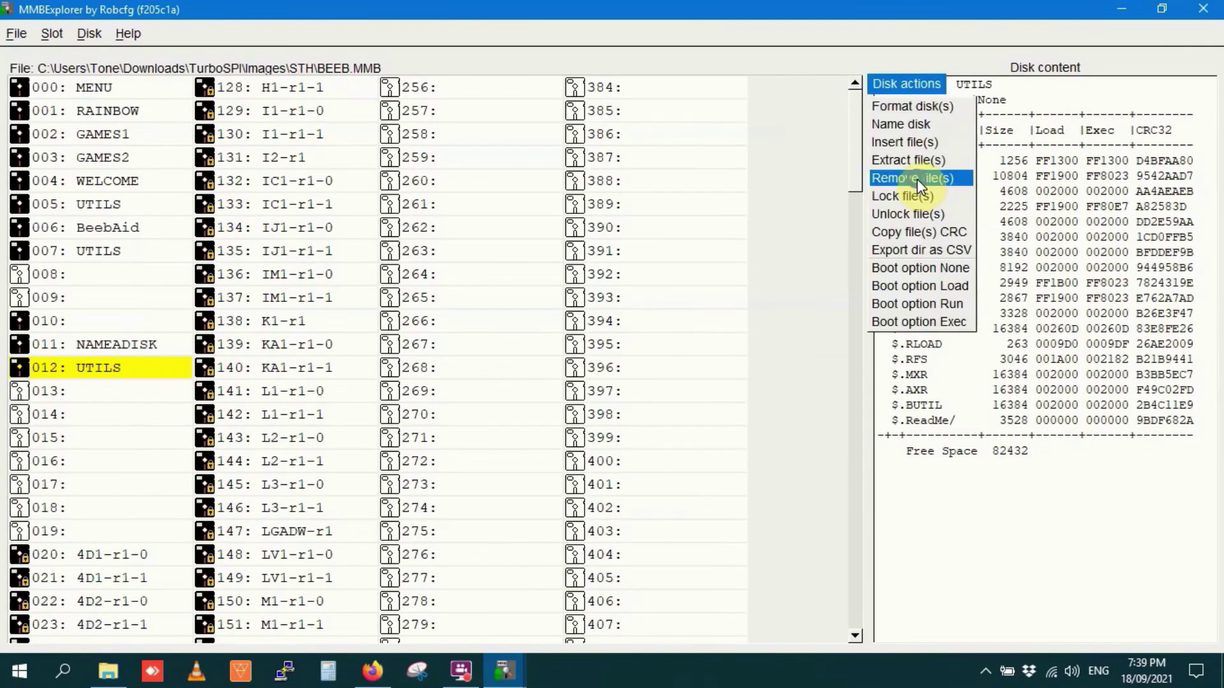
click(934, 148)
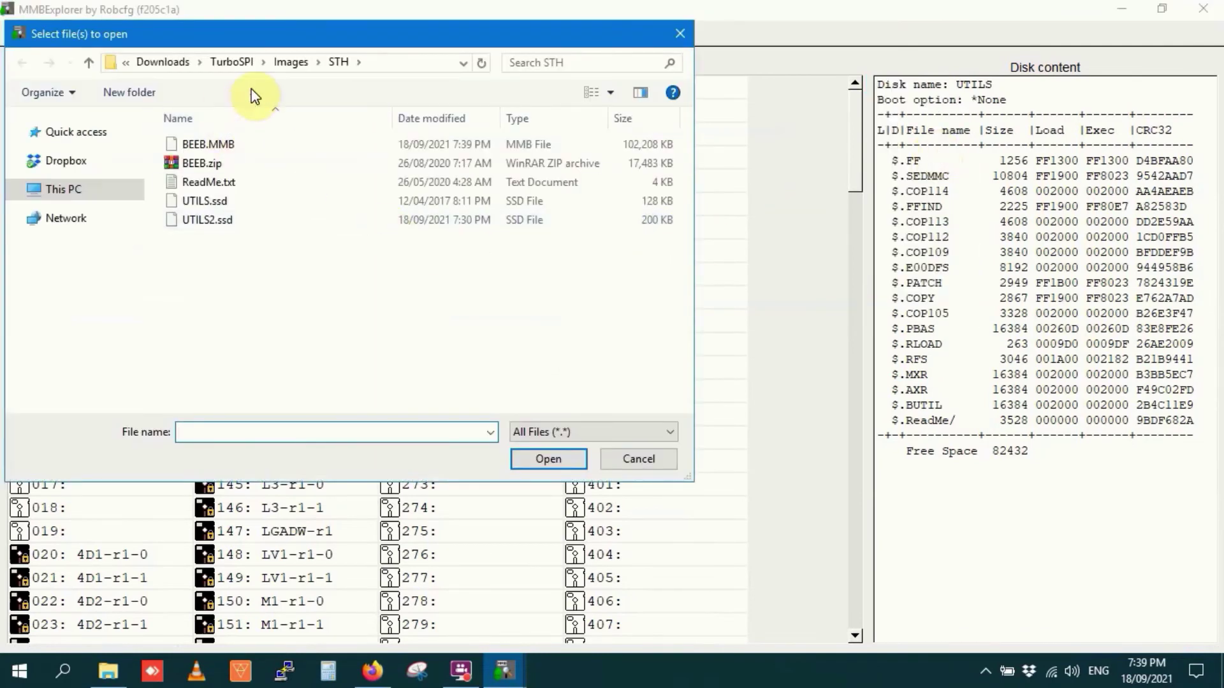
click(280, 64)
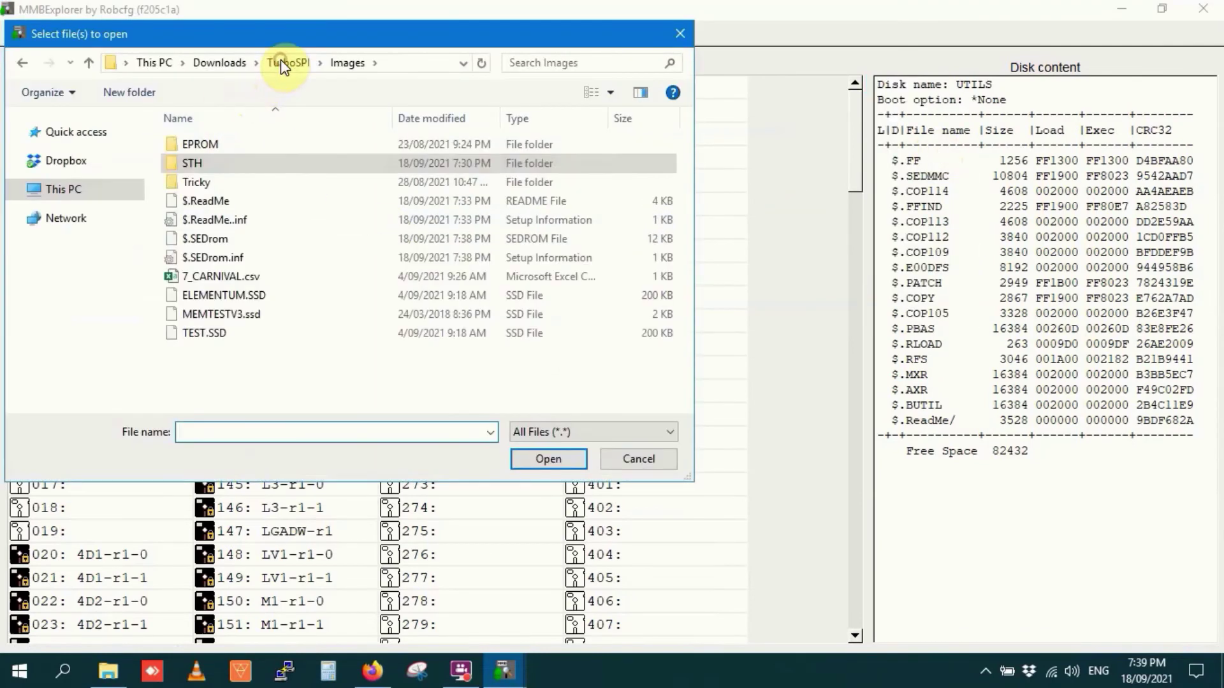
click(205, 238)
click(547, 458)
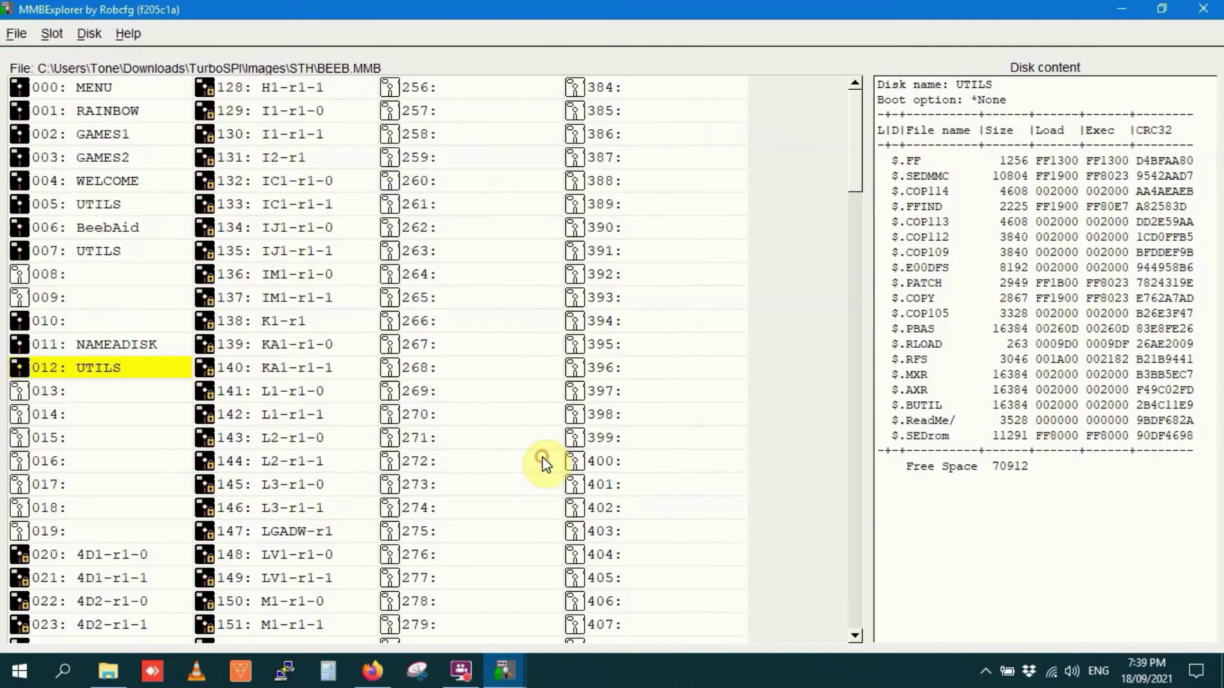
- Lock the SEDrom file on the UTILS disk and unlock it again
right_click(881, 370)
click(628, 445)
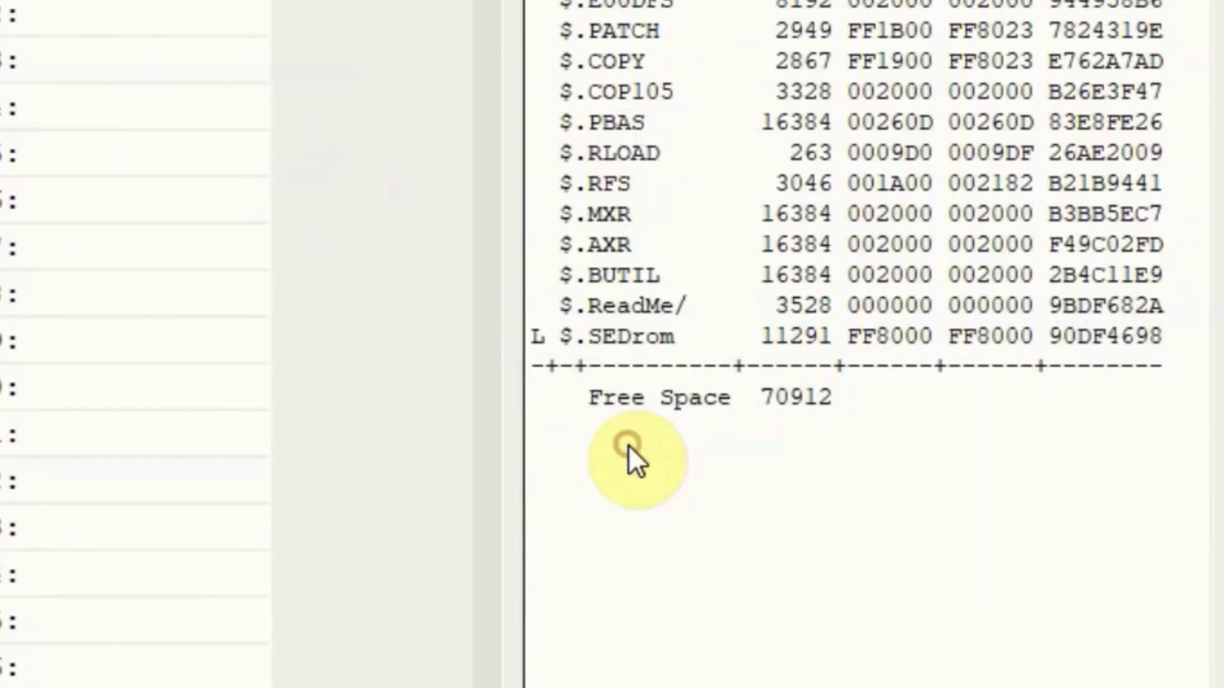
click(633, 322)
right_click(632, 323)
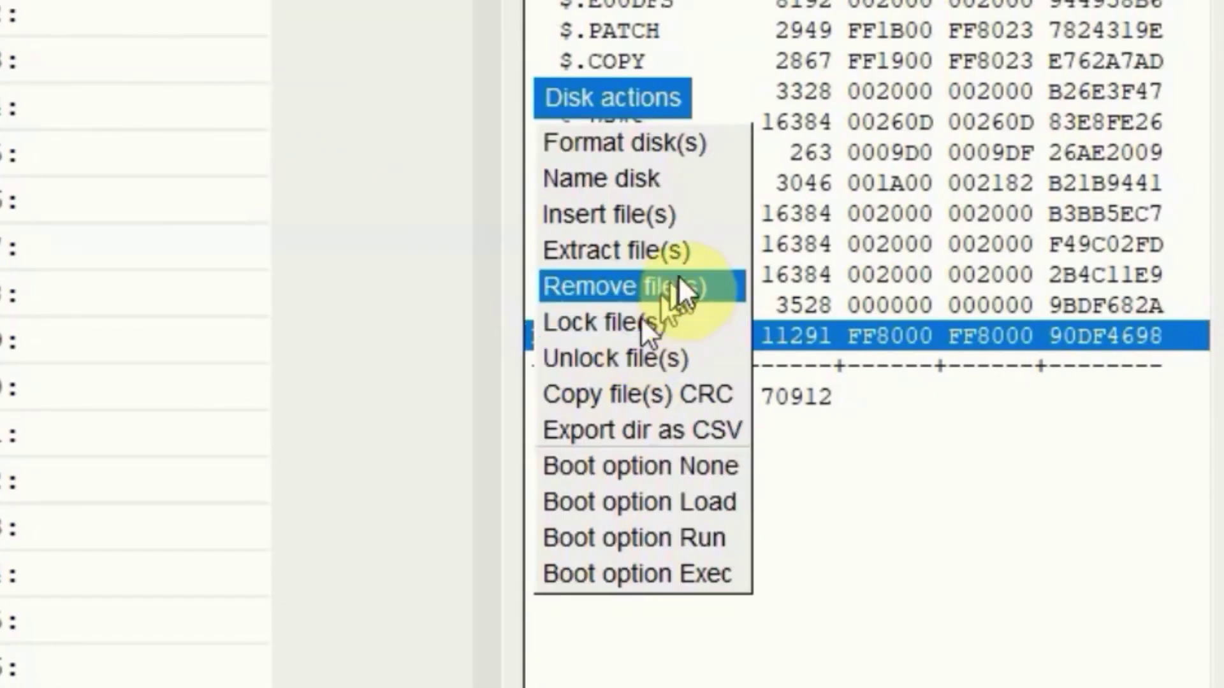
click(658, 355)
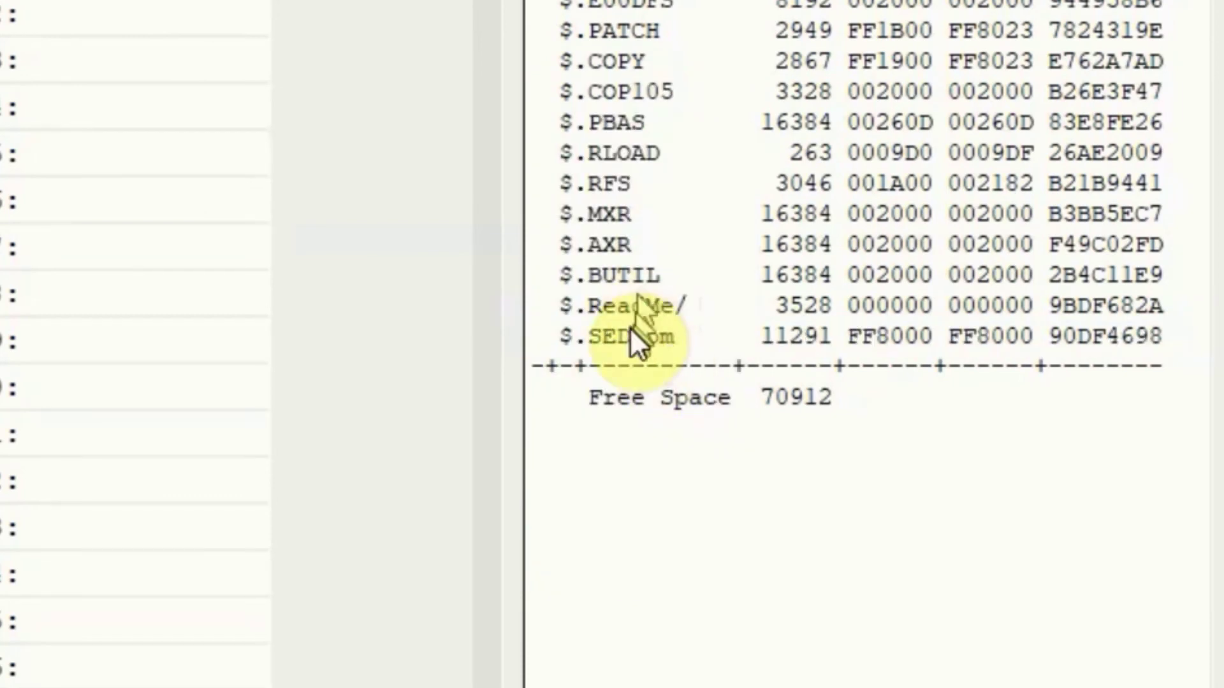
- Export the directory of the UTILS disk in slot 012 as 12_UTILS.csv in the Images folder
right_click(630, 328)
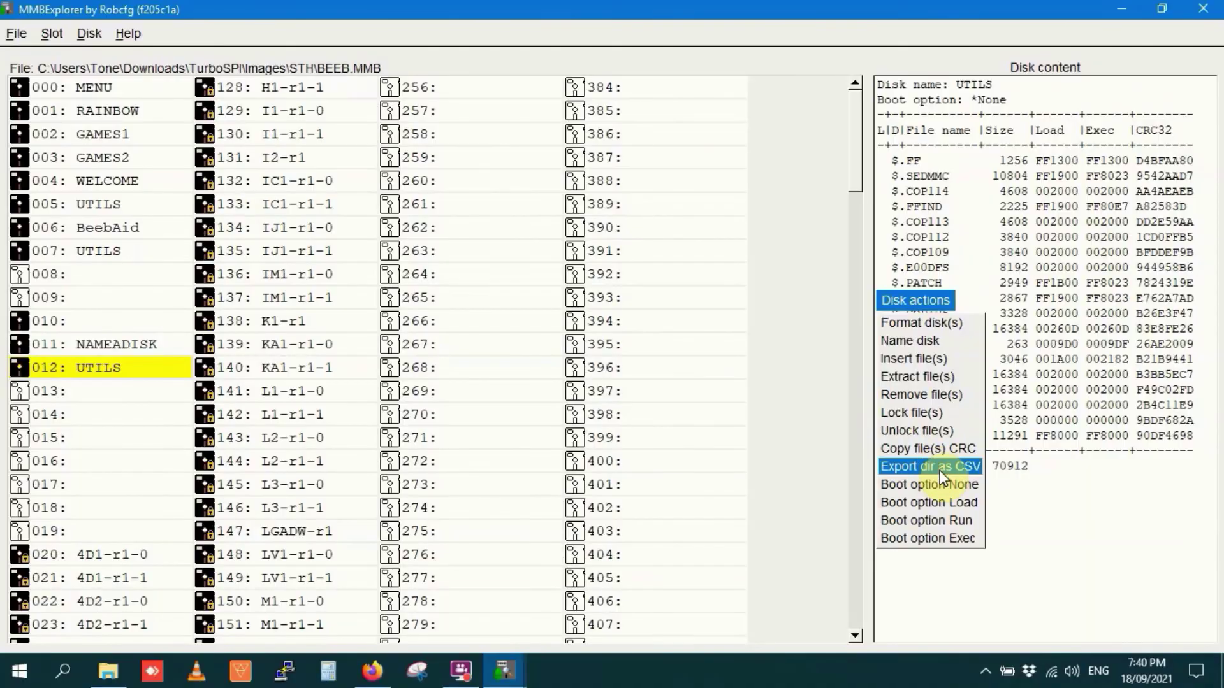
click(942, 477)
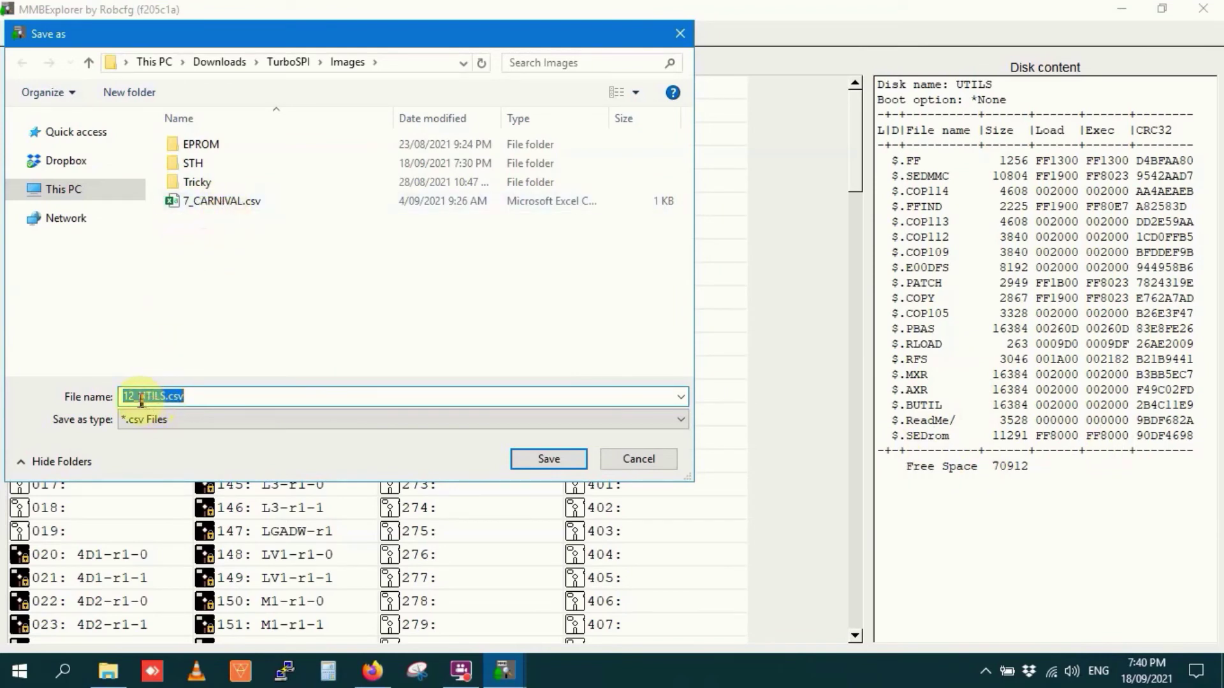
click(548, 459)
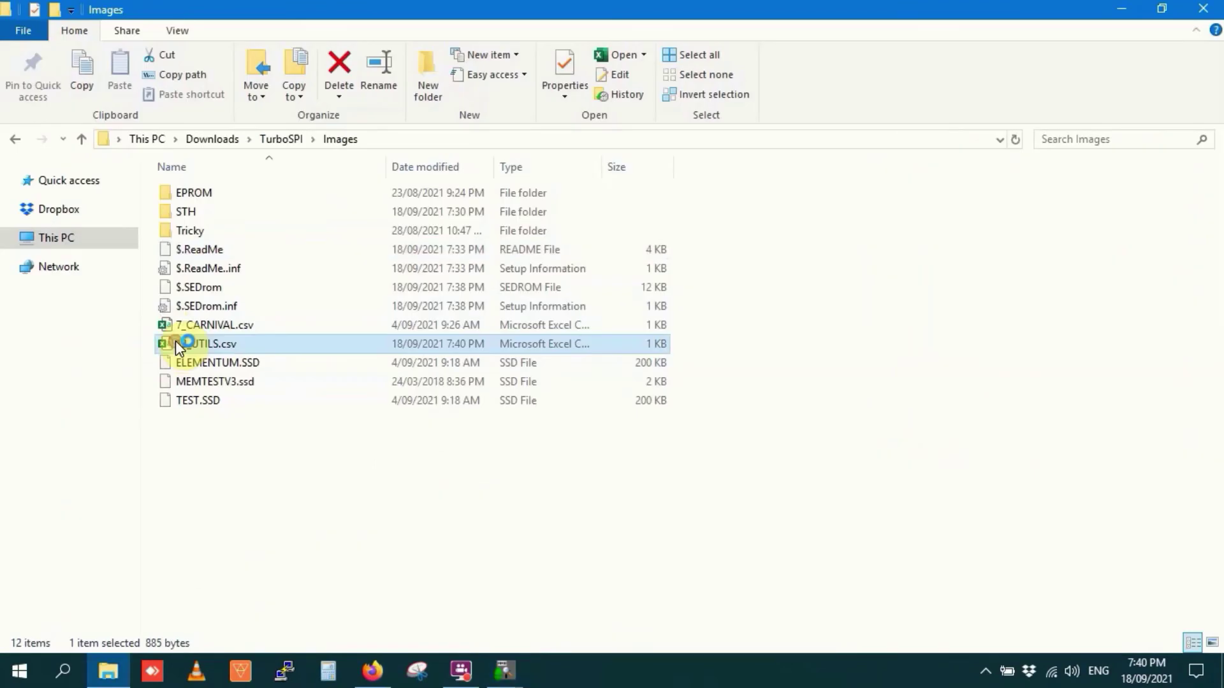
- Open the exported 12_UTILS.csv from the Images folder in Excel and fit the widths of columns B to F to their contents
double_click(175, 340)
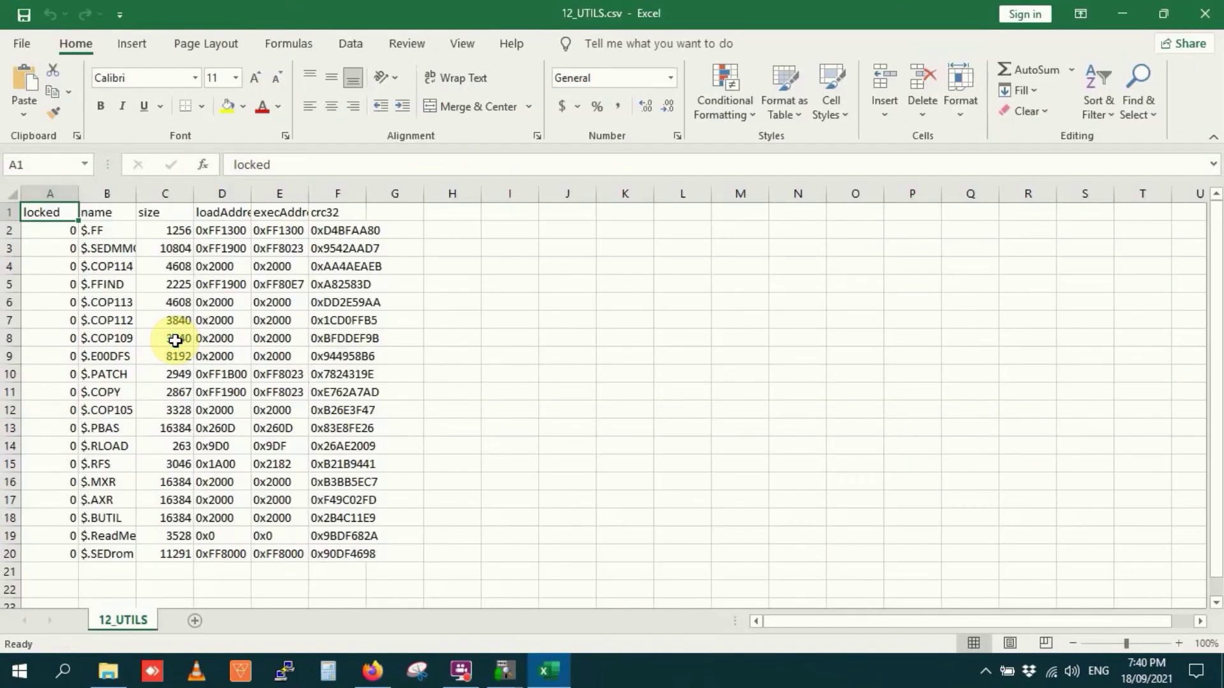
double_click(136, 189)
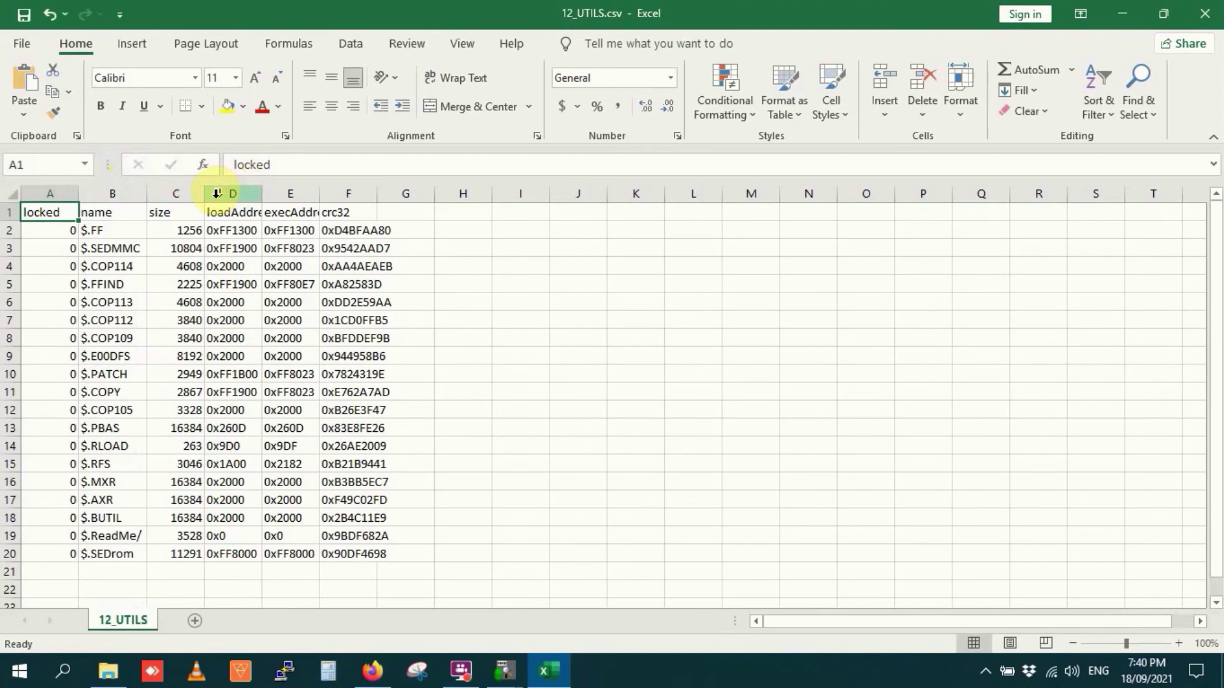
drag(204, 193, 184, 193)
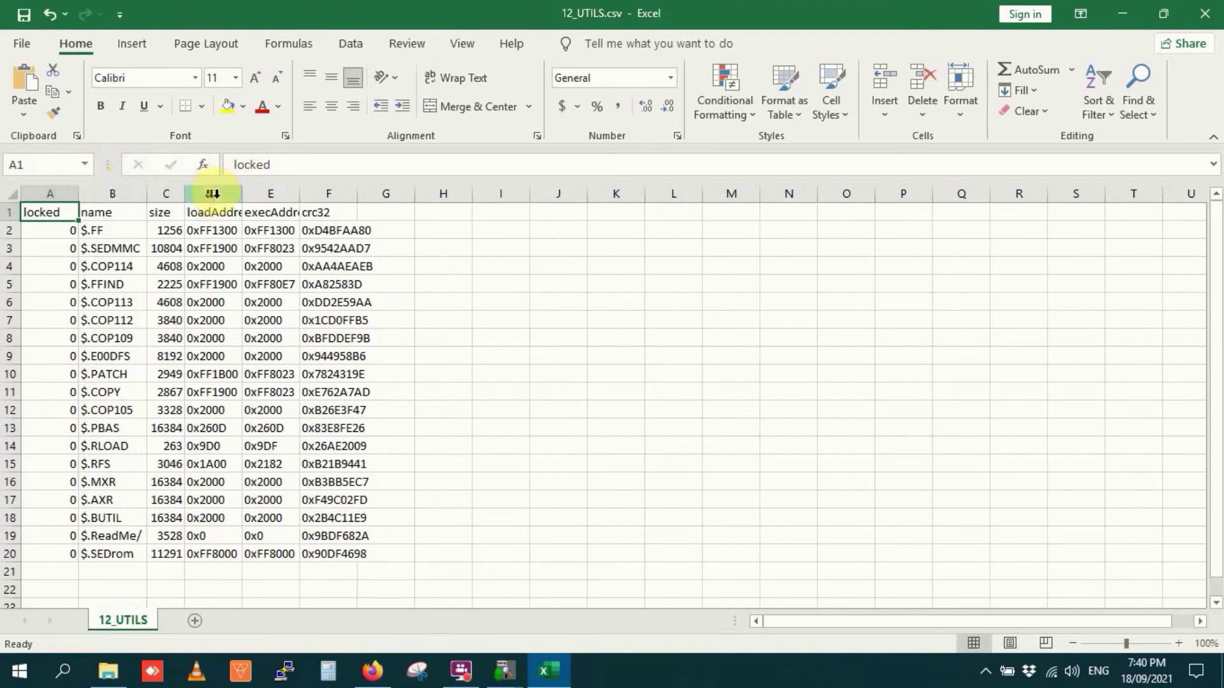
double_click(243, 195)
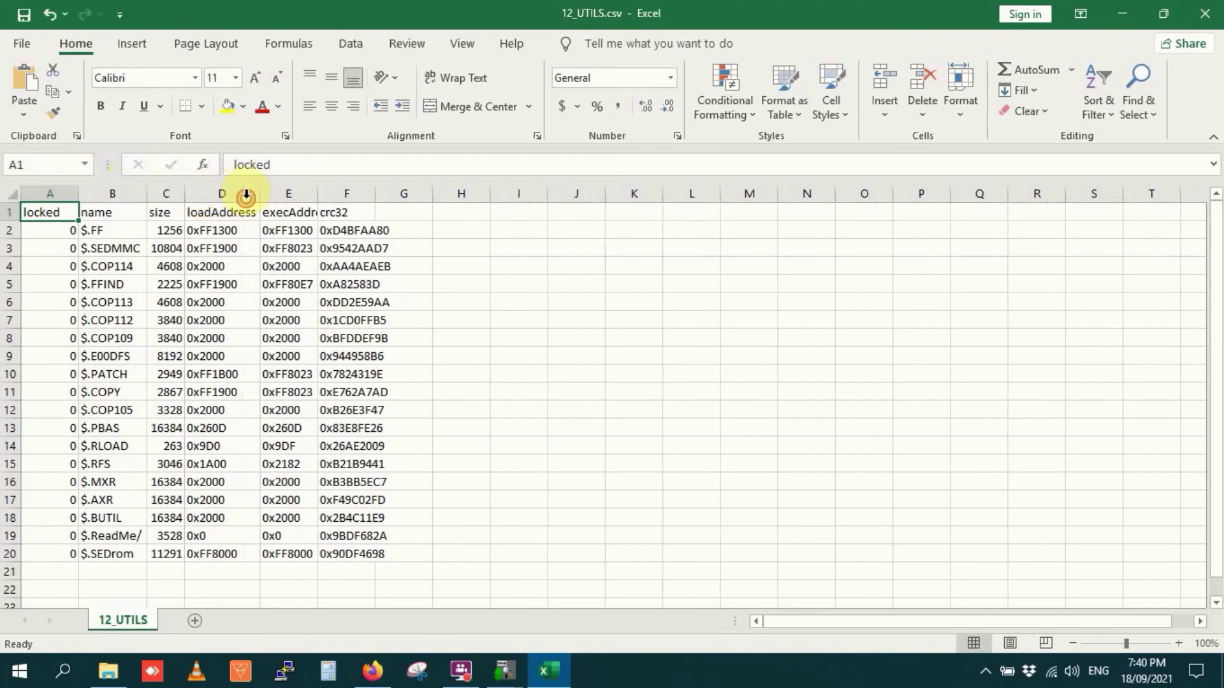
double_click(319, 198)
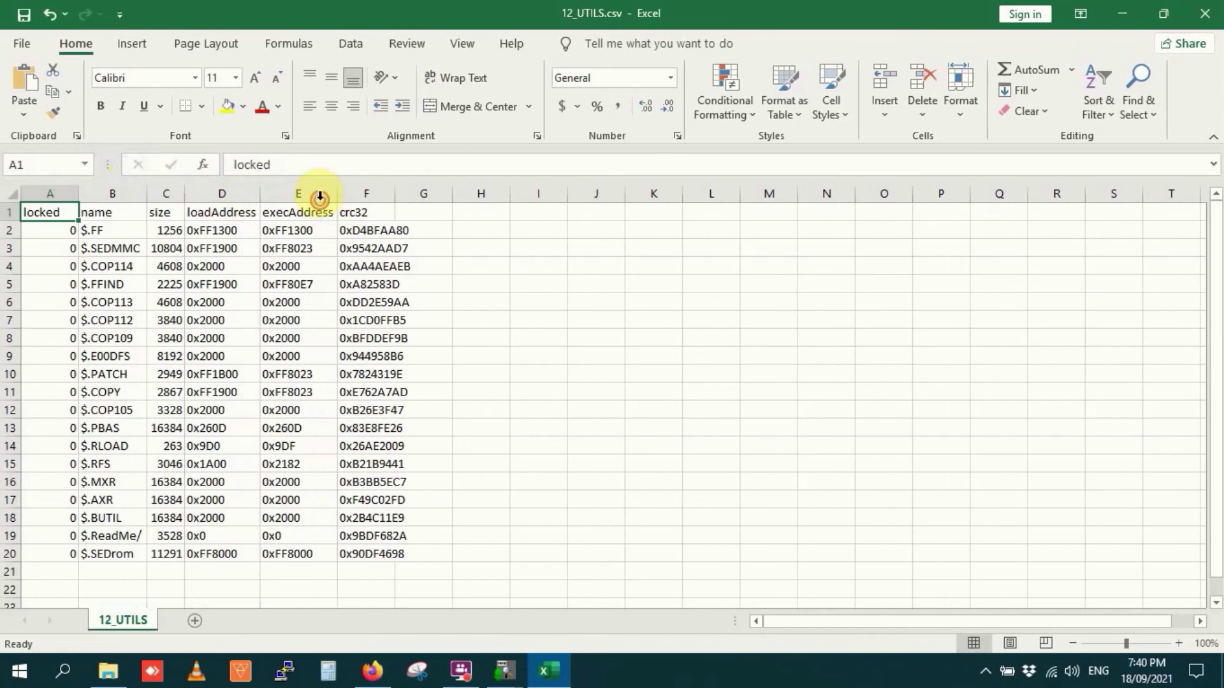
double_click(397, 201)
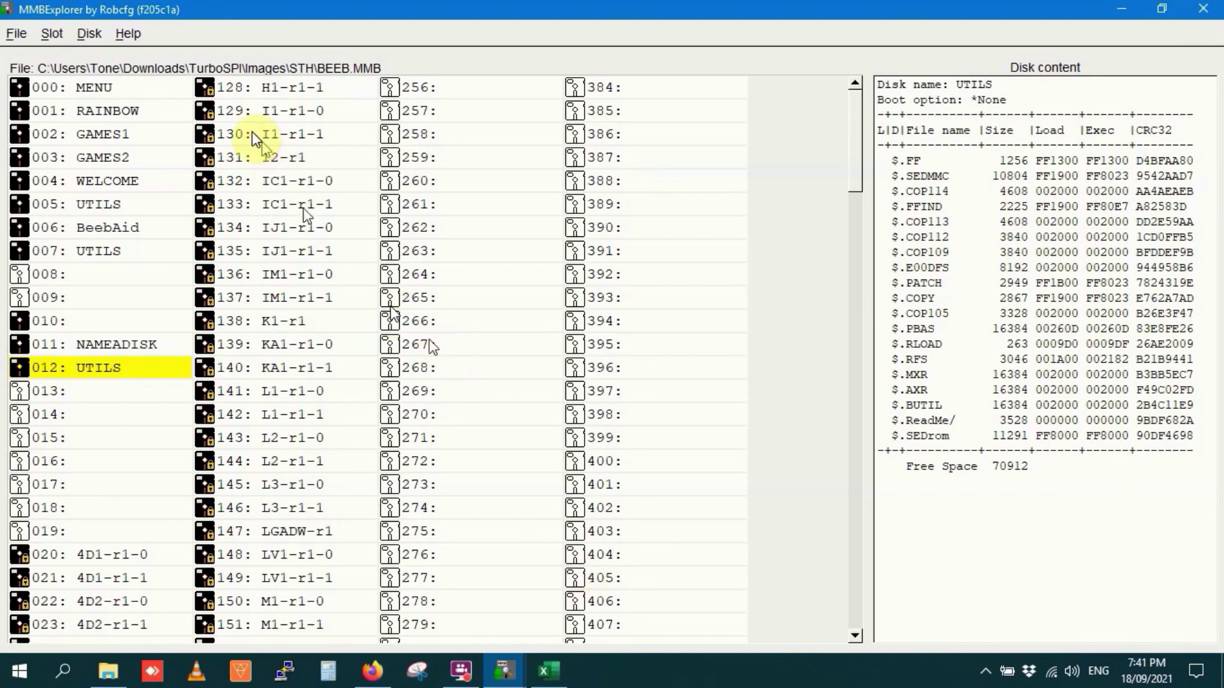
click(130, 38)
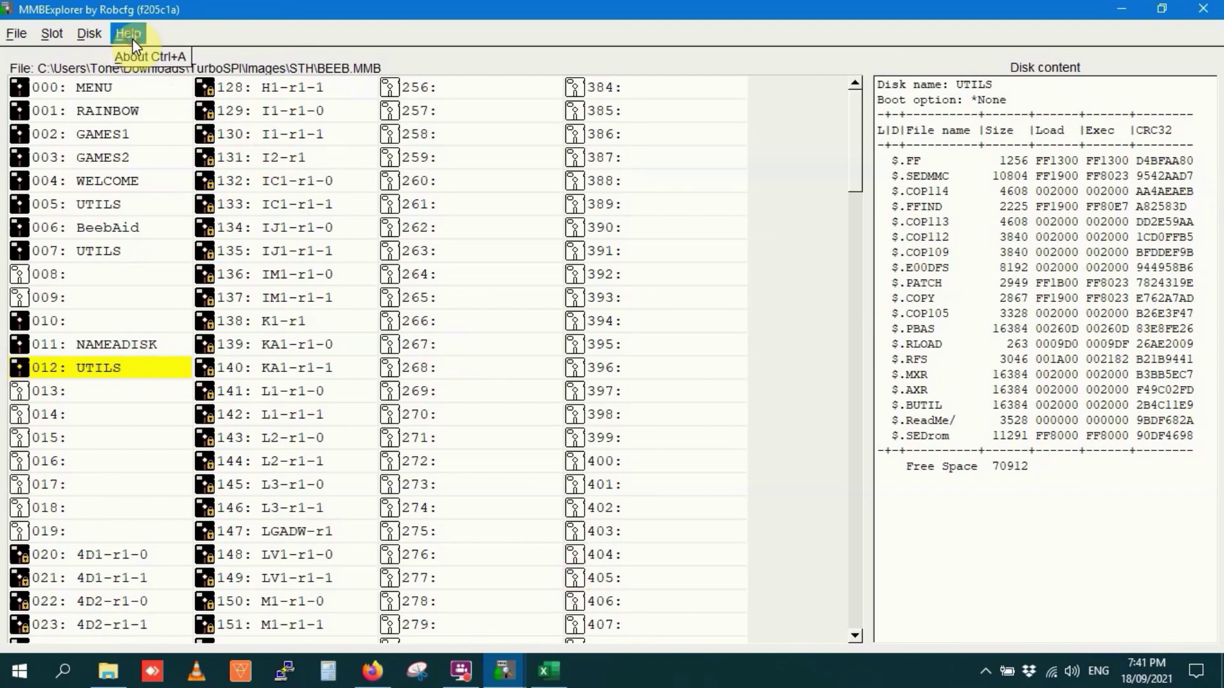
click(96, 33)
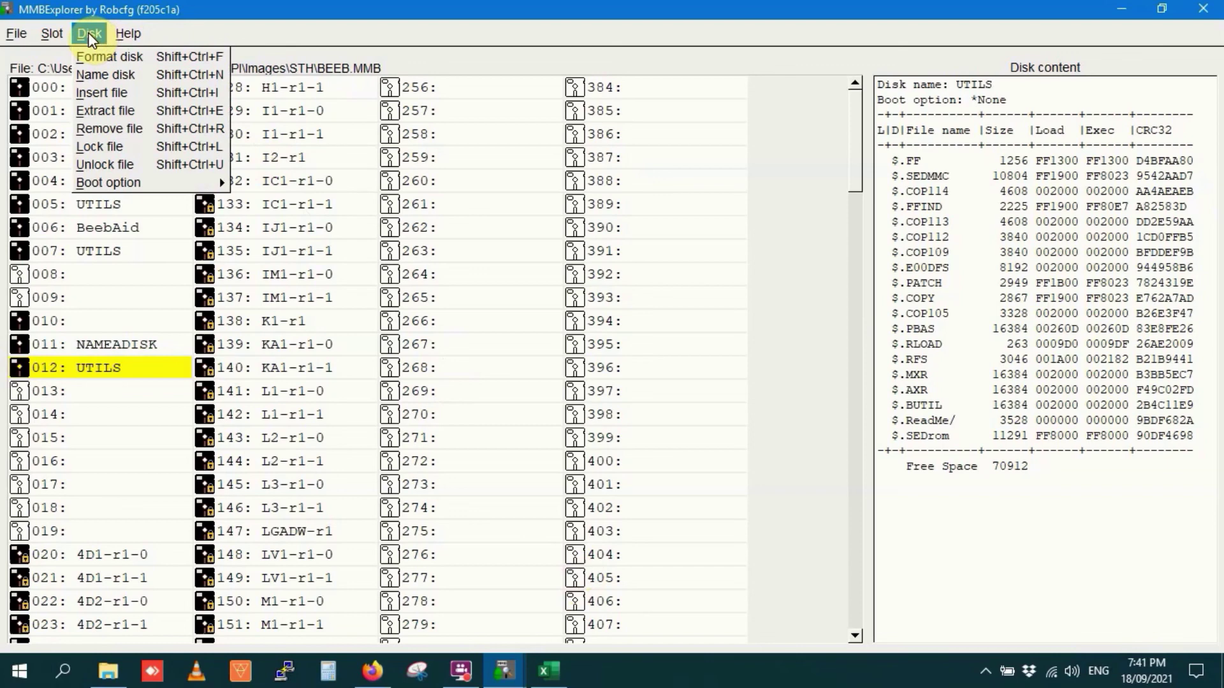
mouse_move(69, 32)
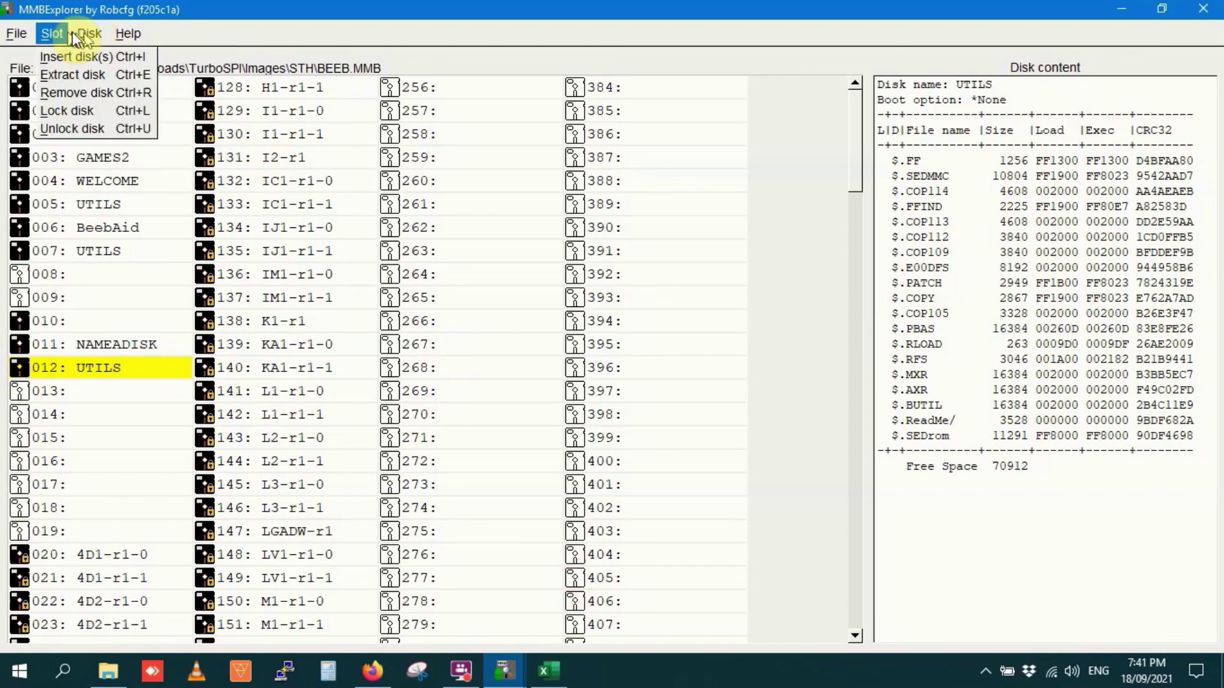